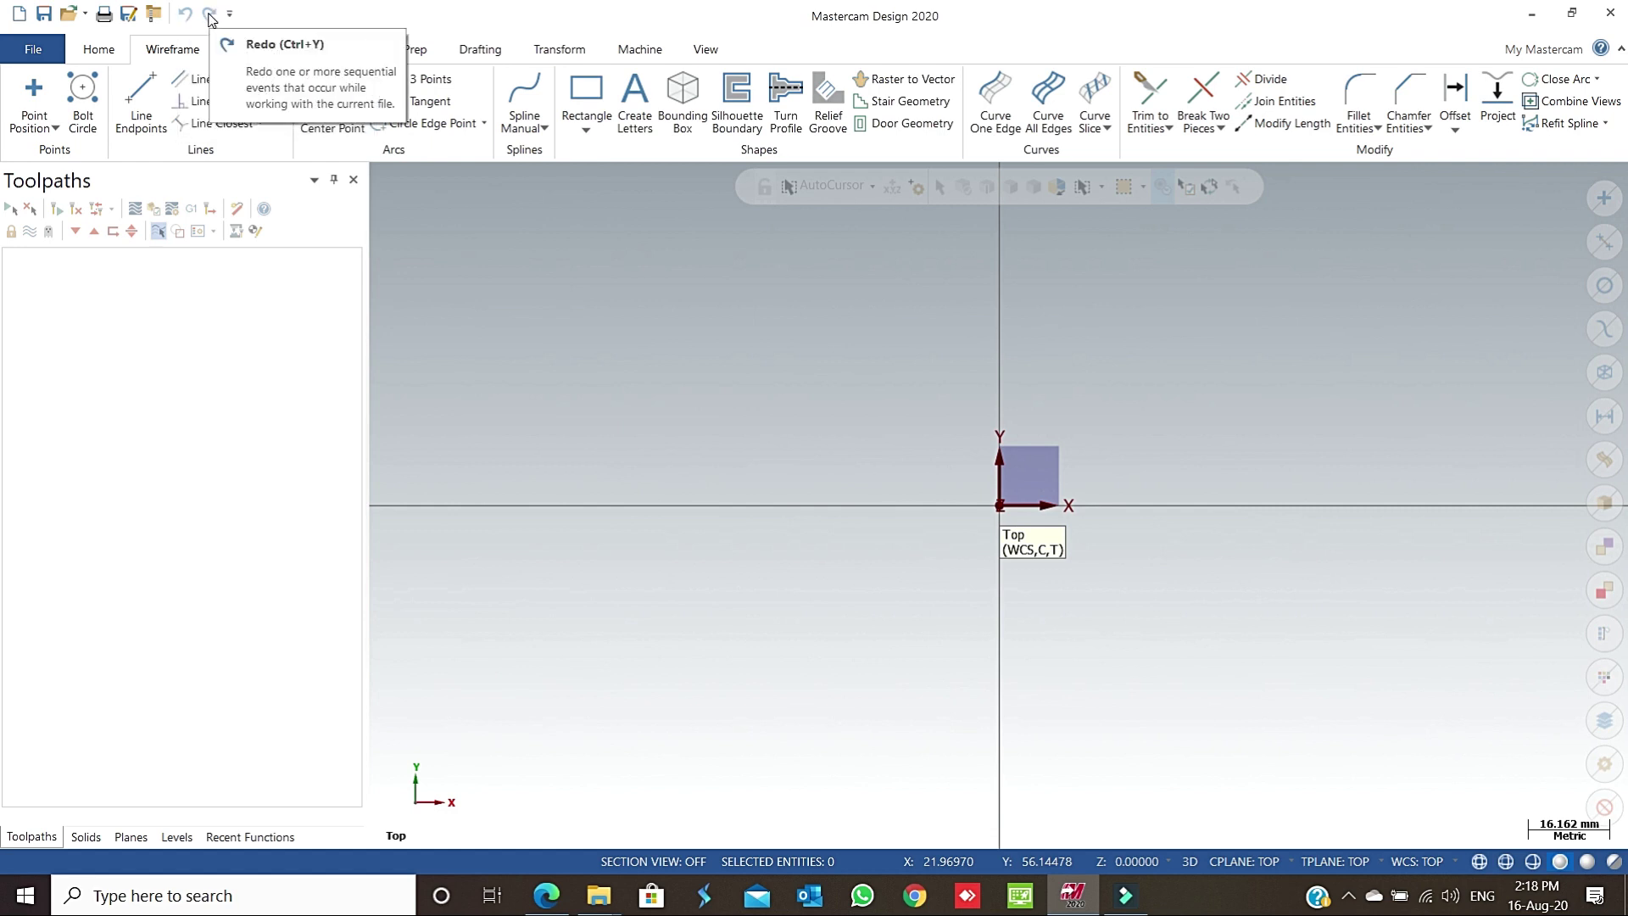
Step: Review the Home, Wireframe, Surfaces, Solids, Model Prep, Drafting, Transform, Machine and View command groups
click(111, 58)
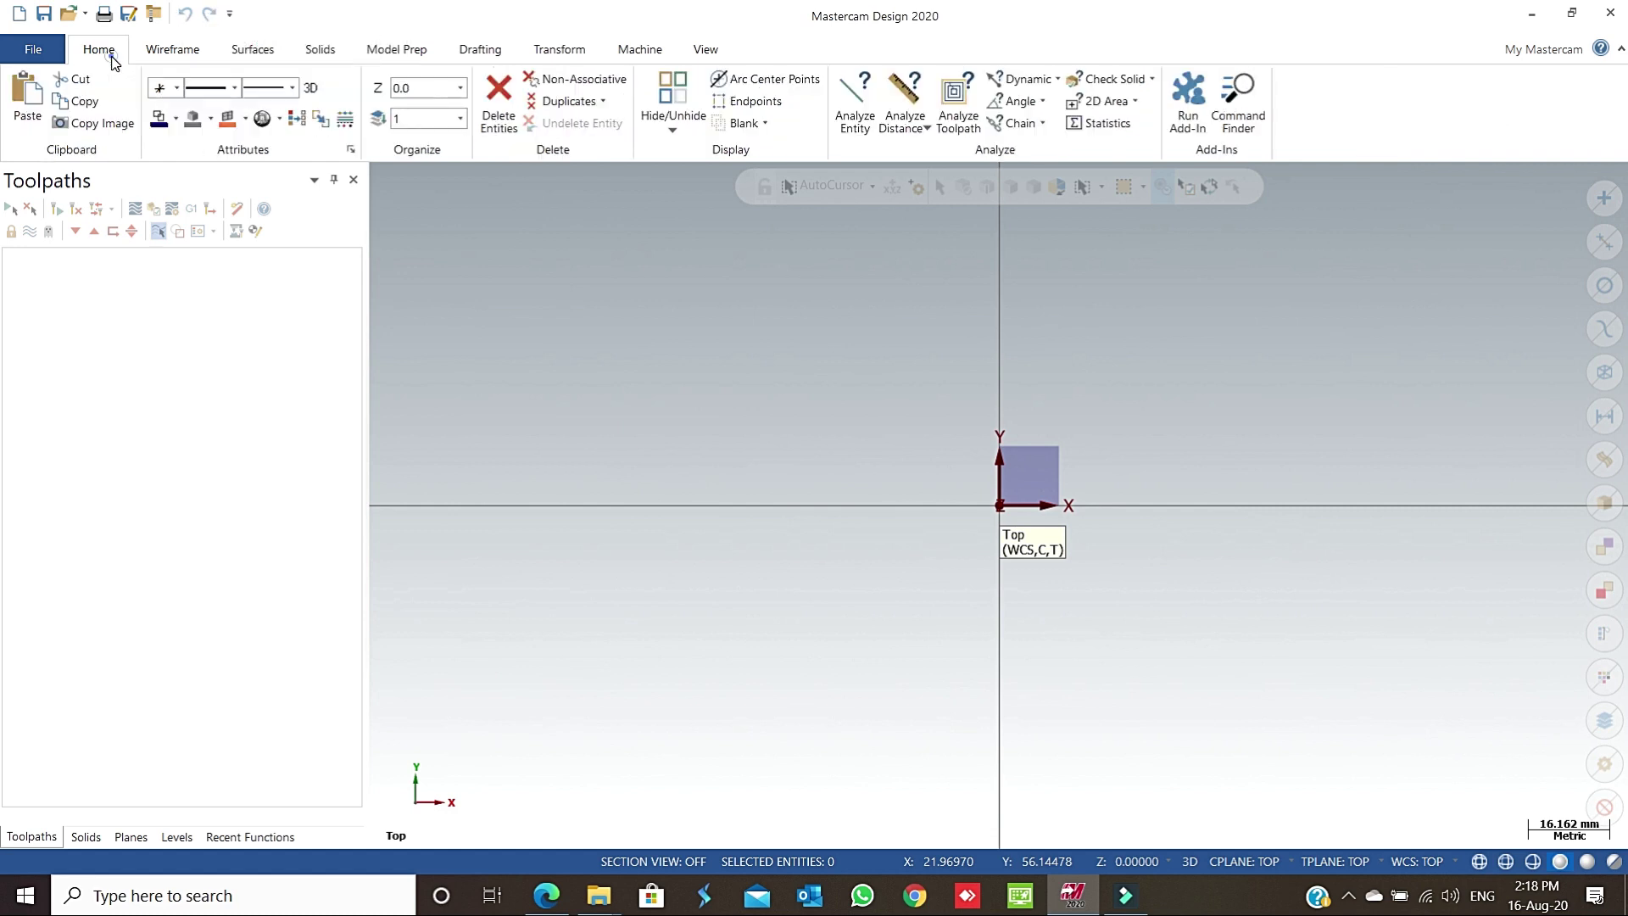
click(150, 47)
click(92, 44)
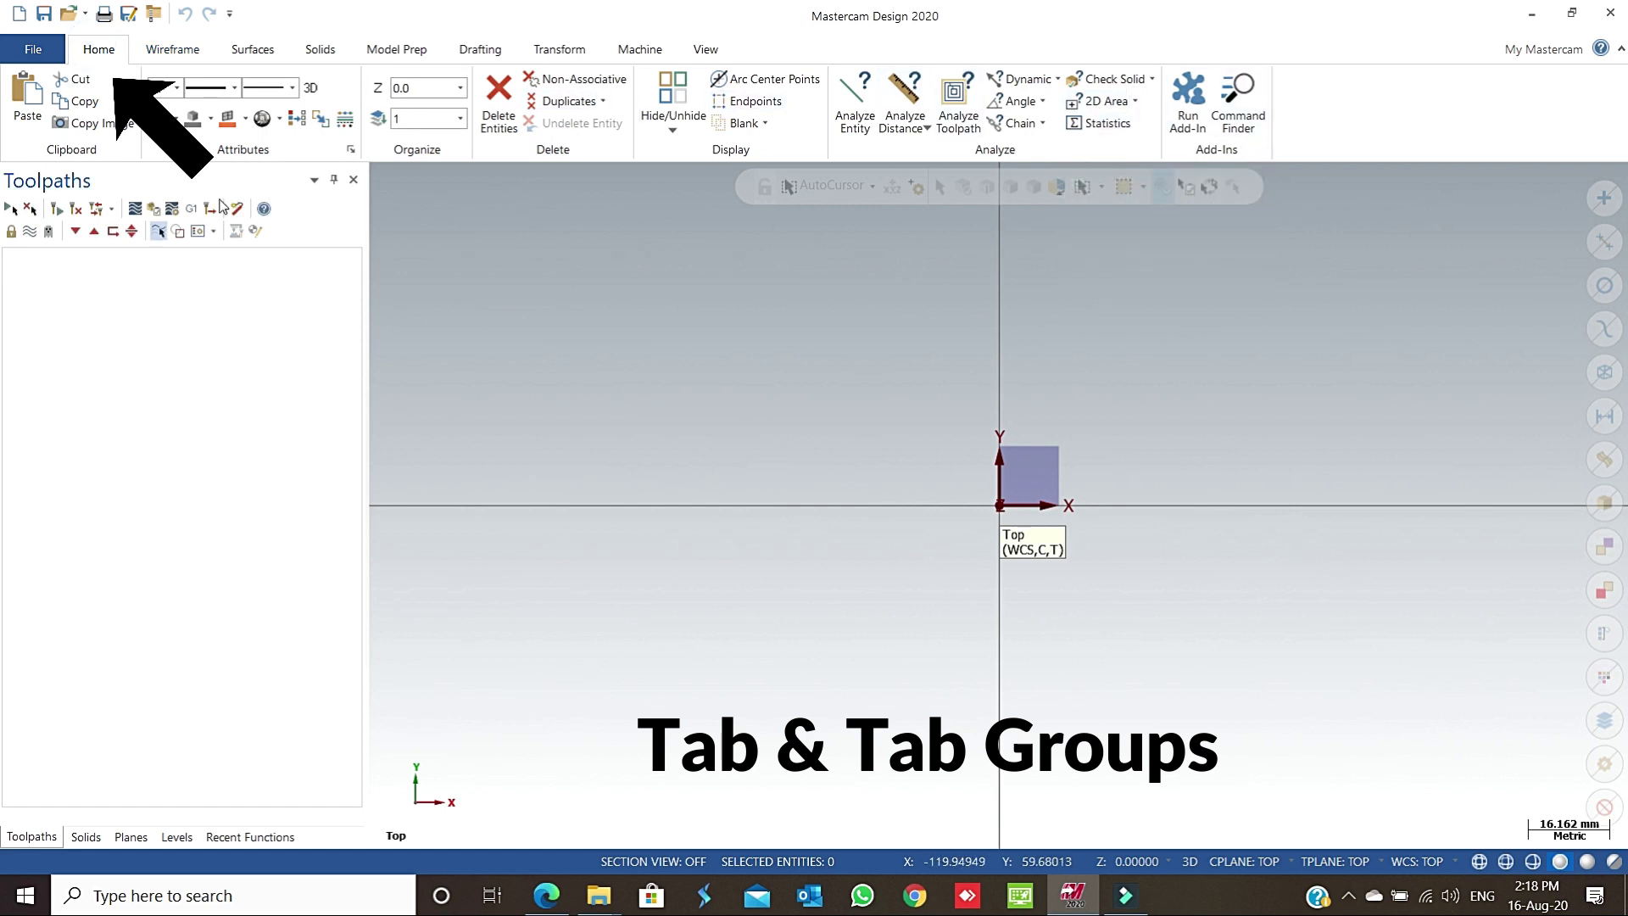
click(98, 51)
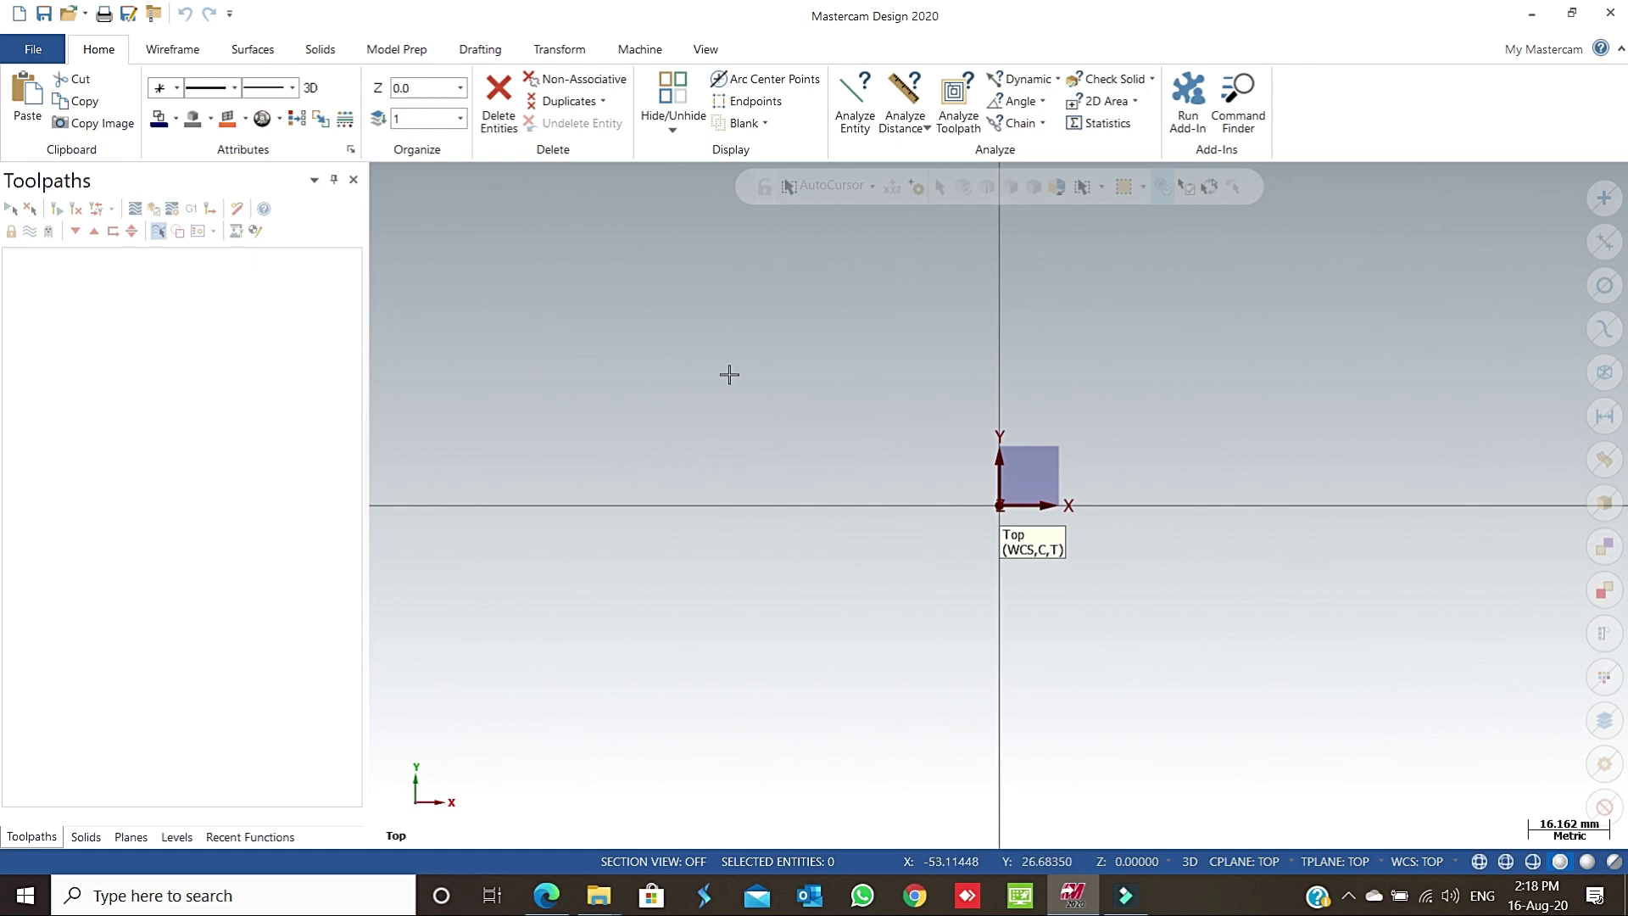
click(170, 51)
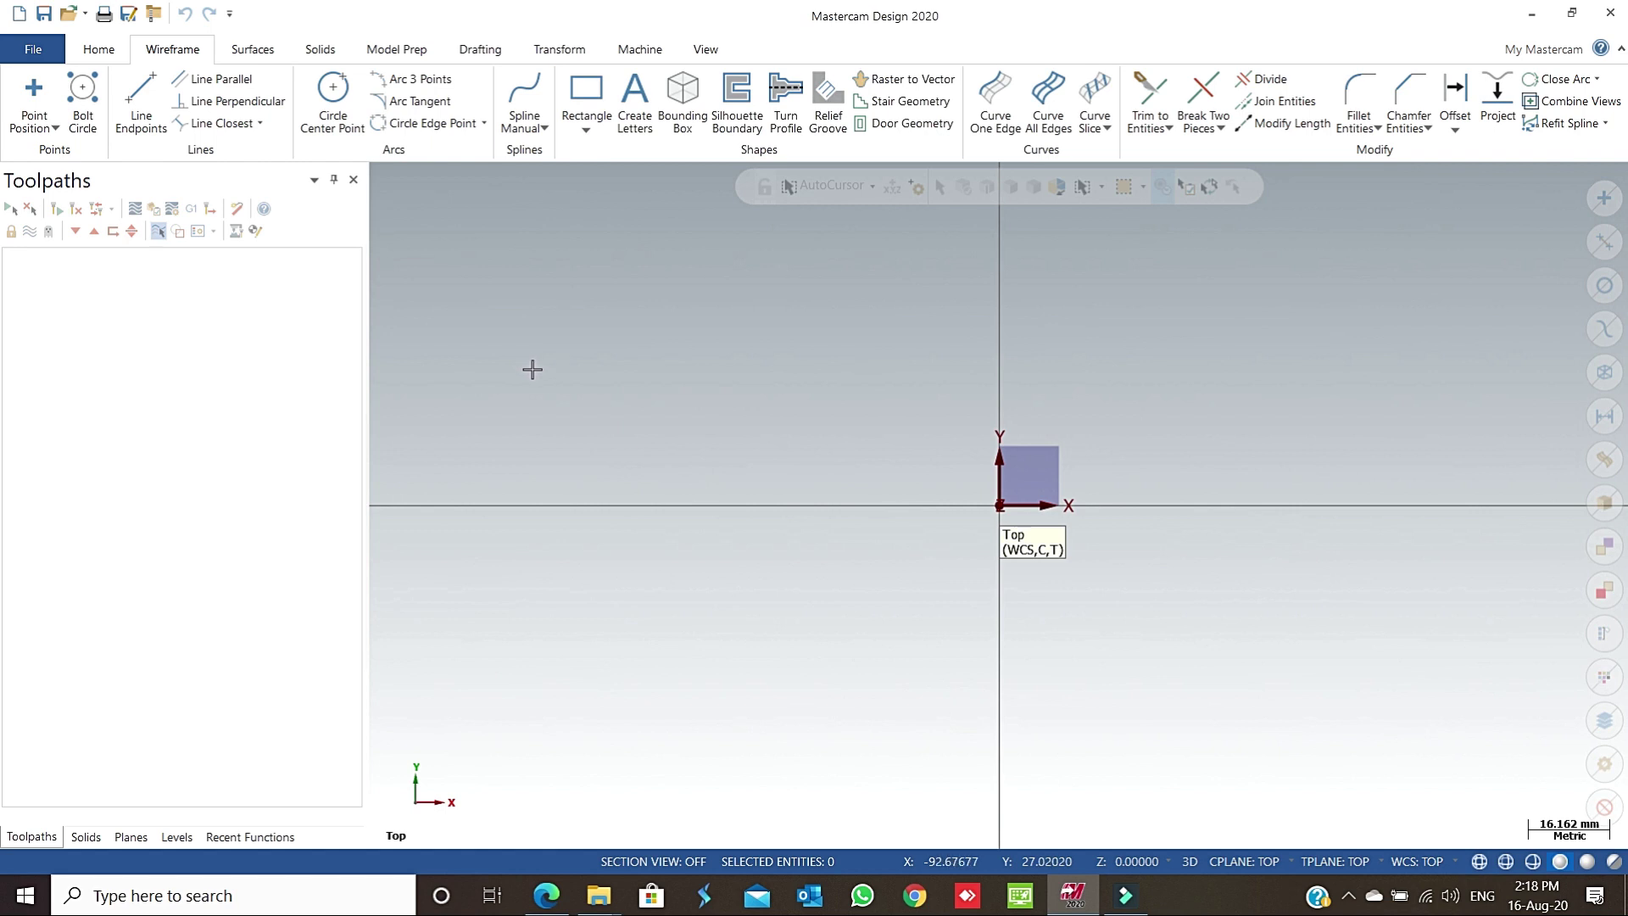
click(248, 51)
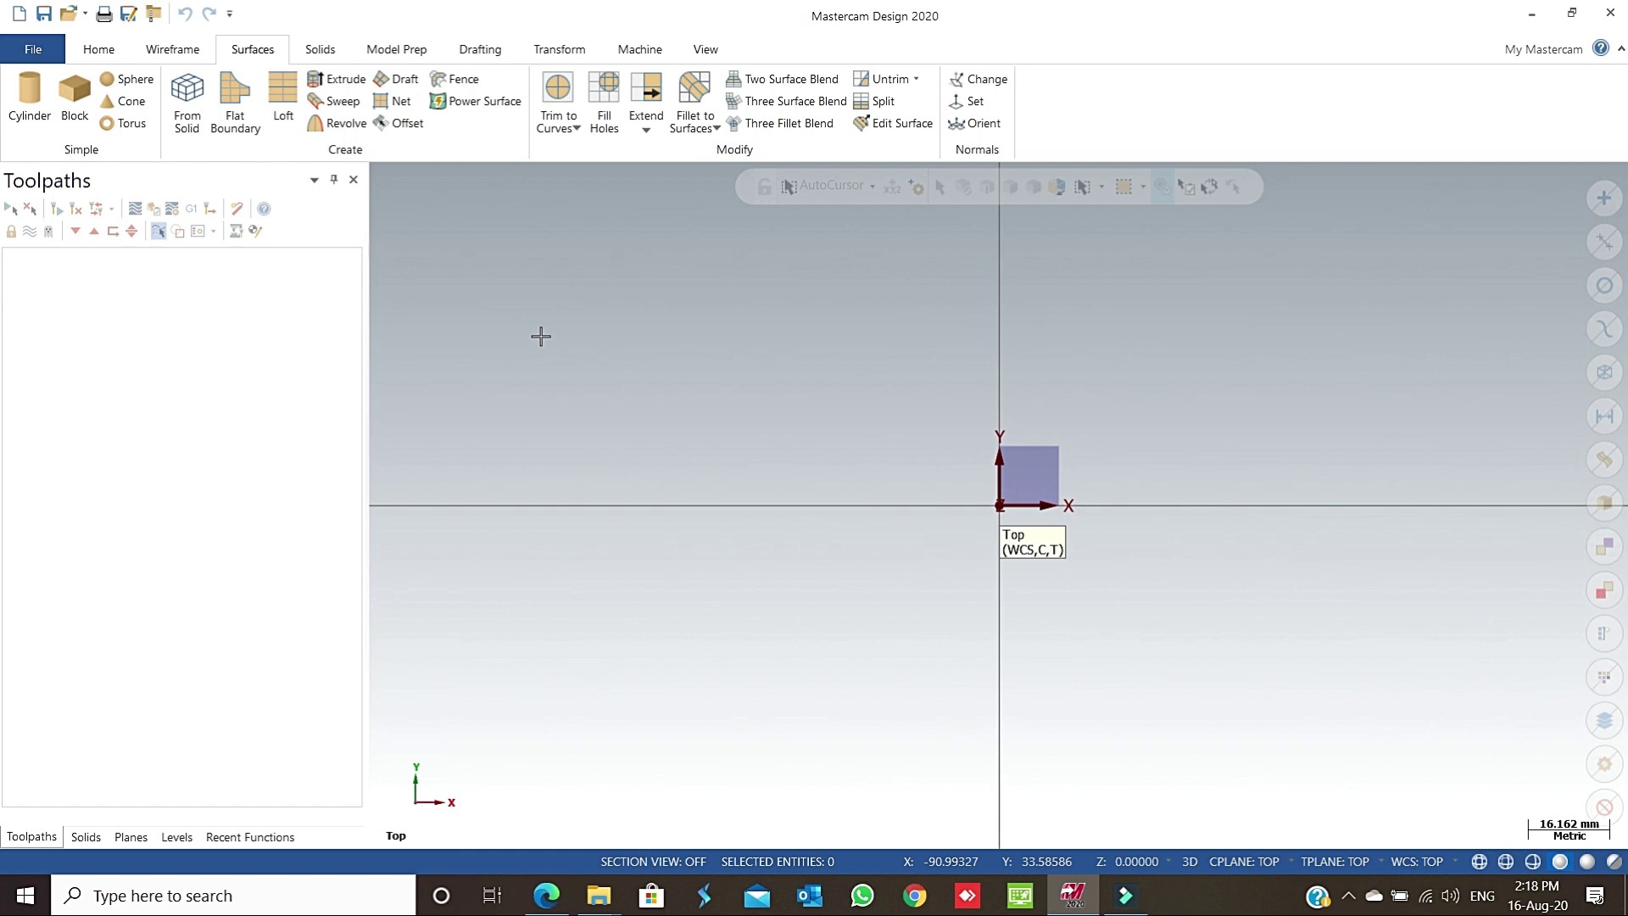
click(323, 57)
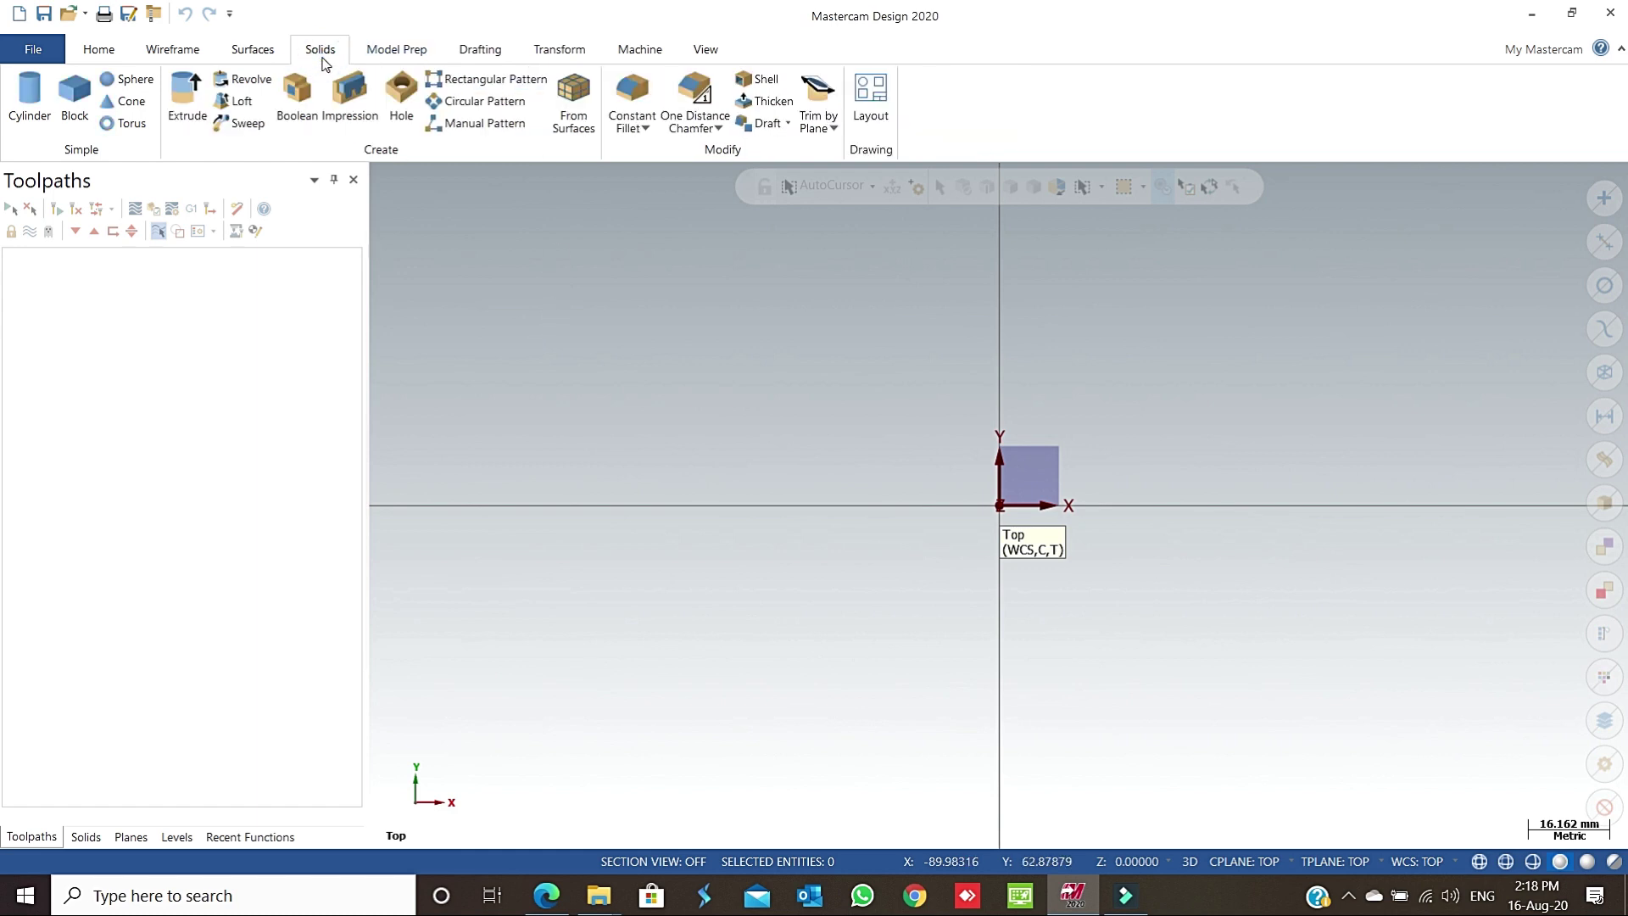
click(393, 56)
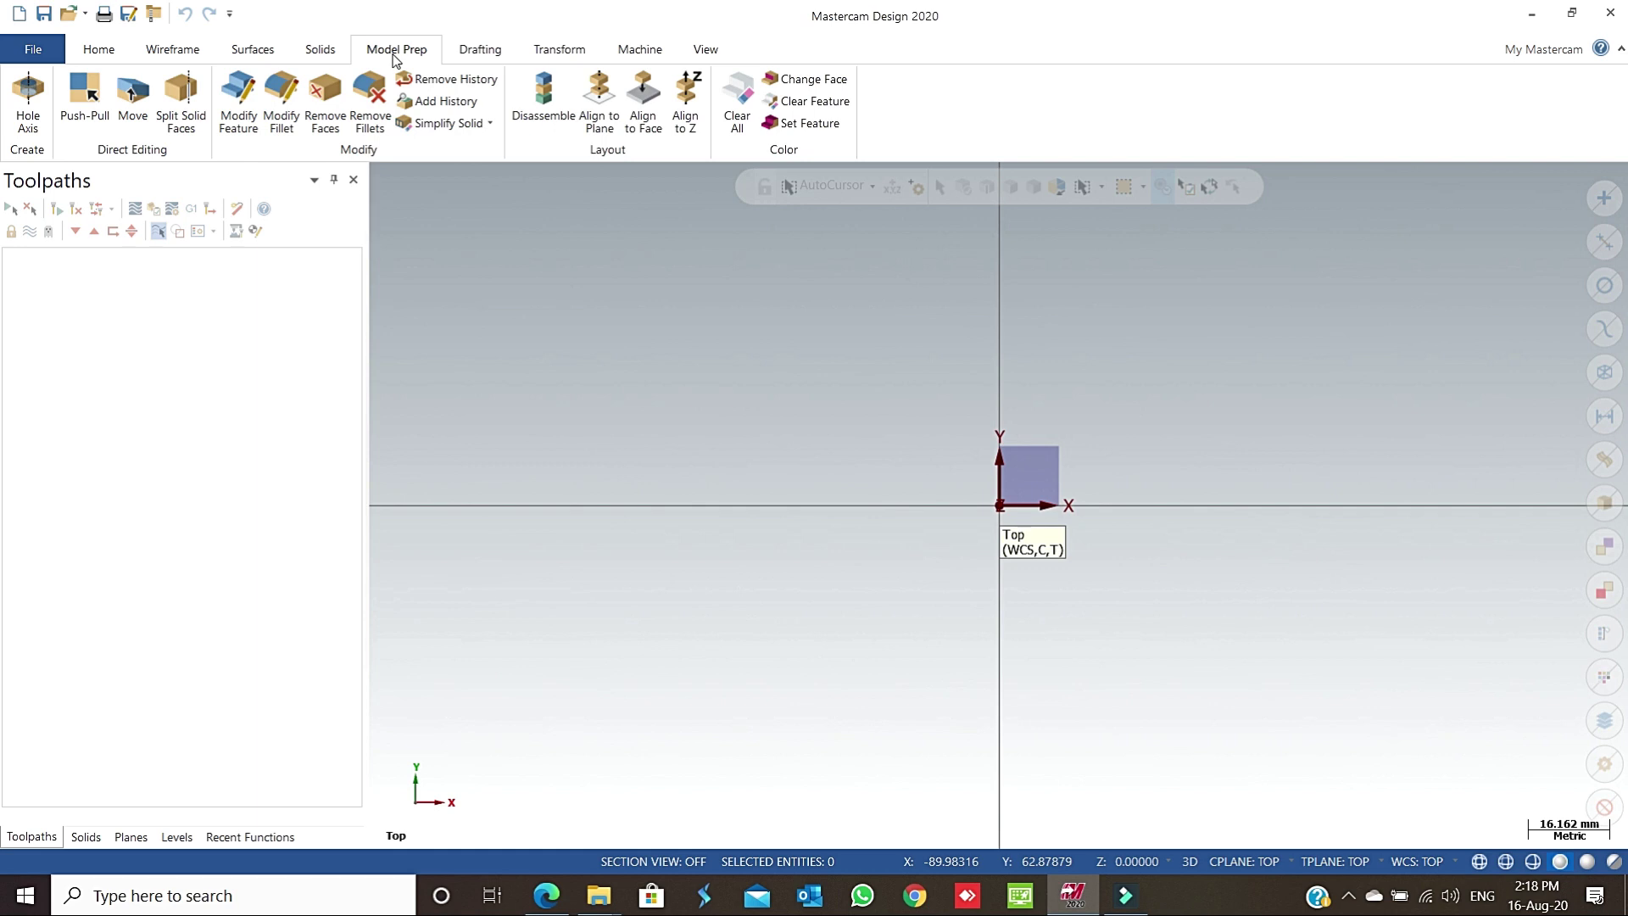
click(500, 60)
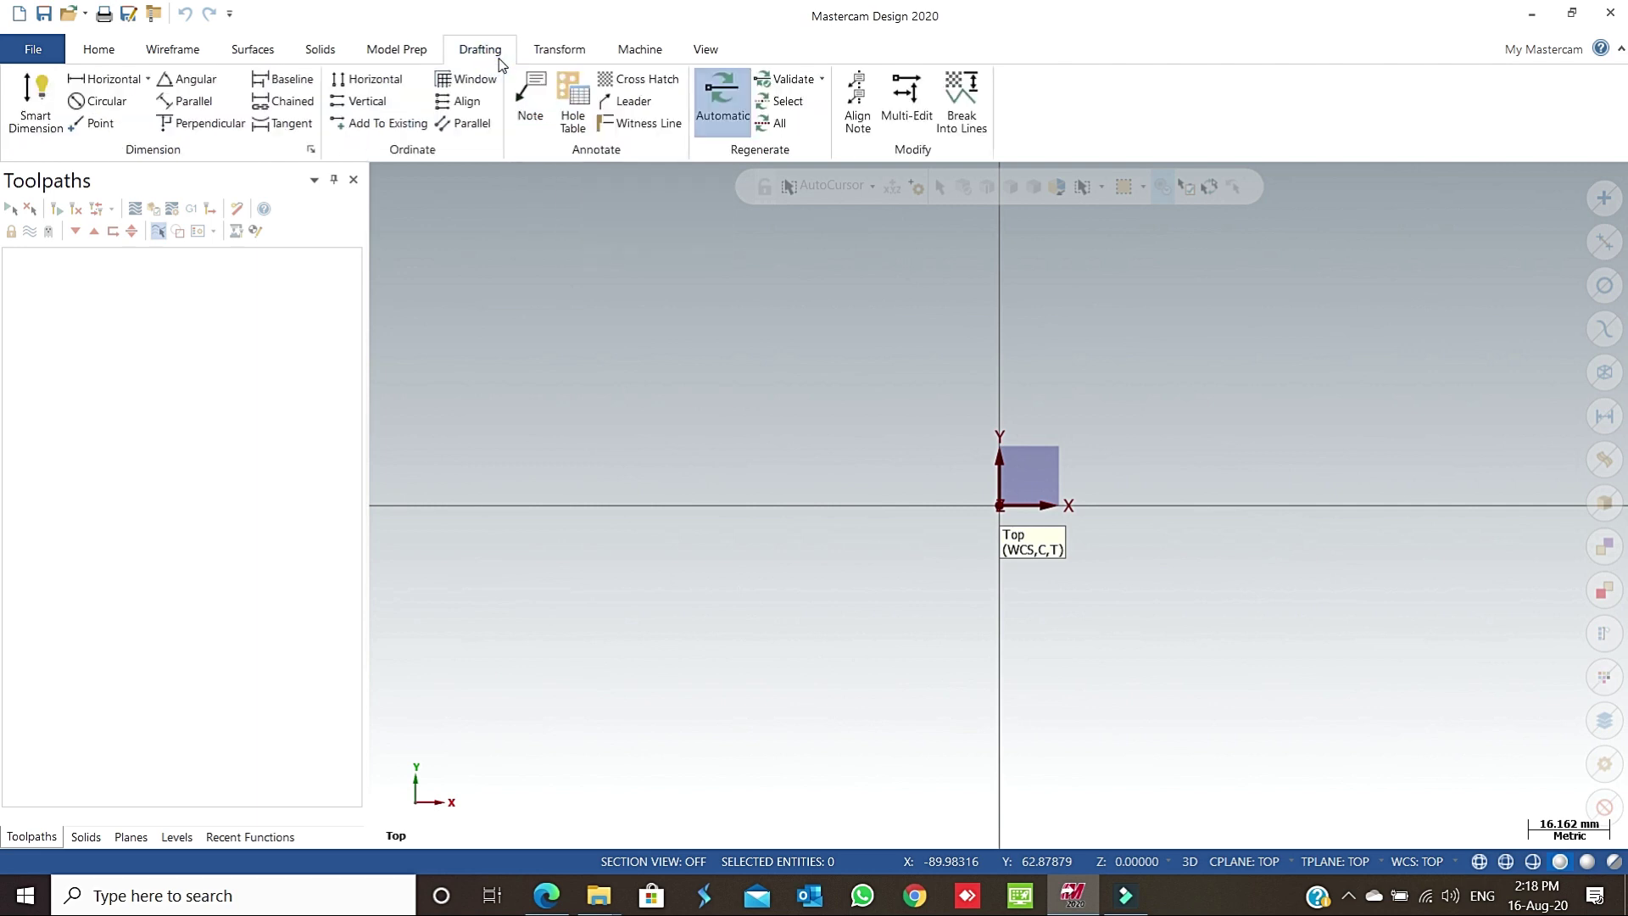
click(577, 60)
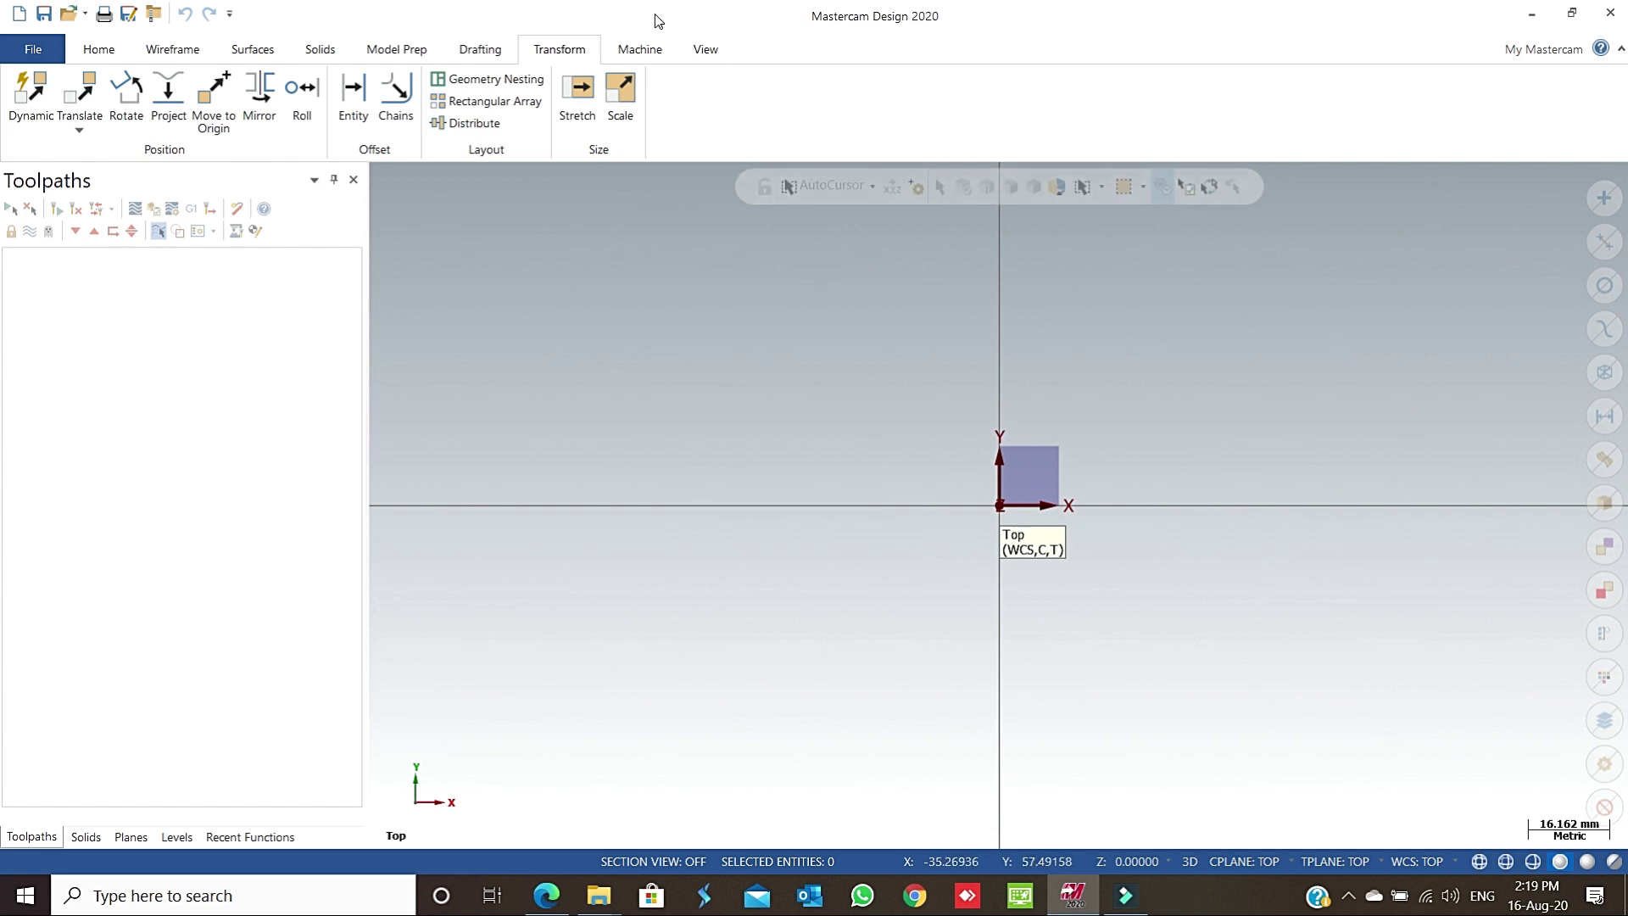
click(643, 52)
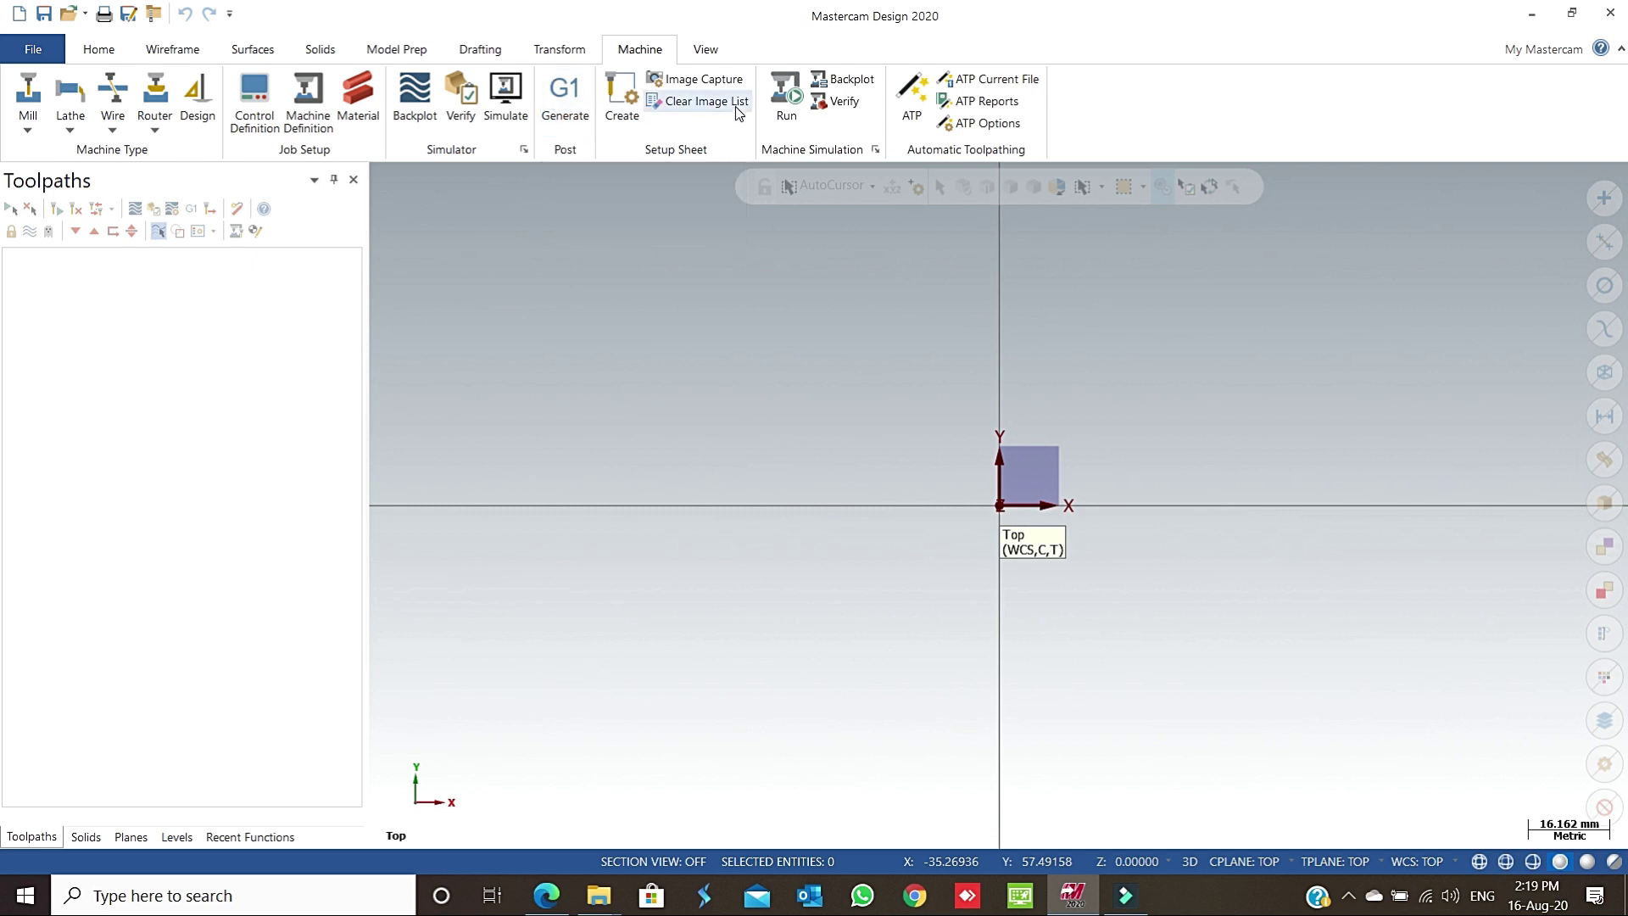
click(705, 49)
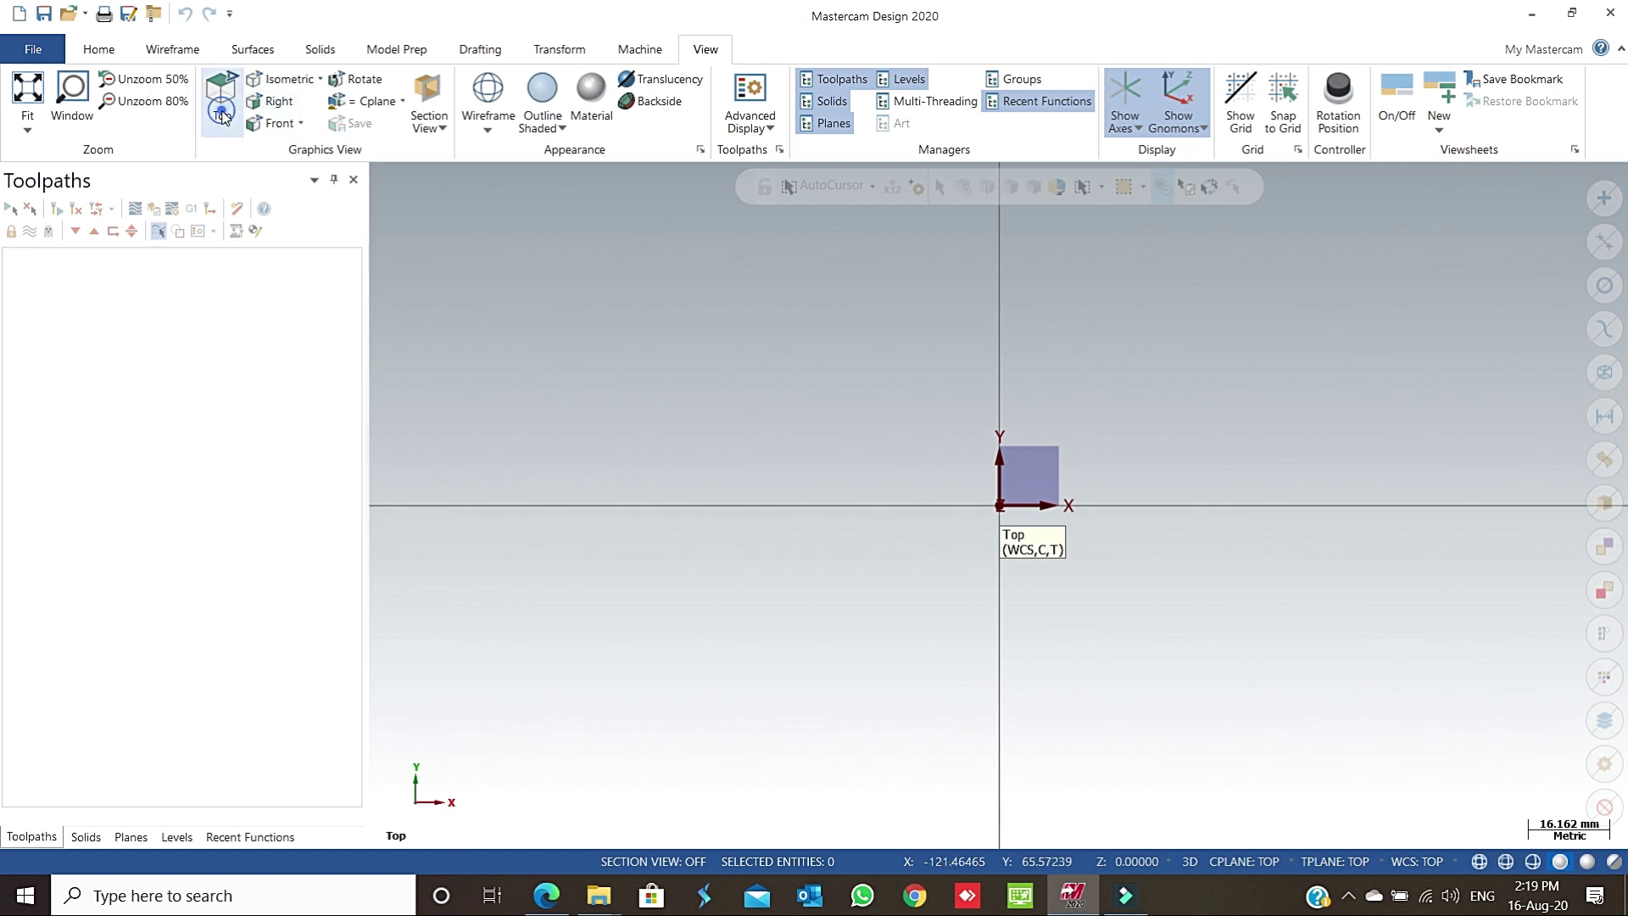
Step: Preview the Right and Top graphics views and examine the Advanced Display options for toolpaths
click(284, 101)
click(221, 95)
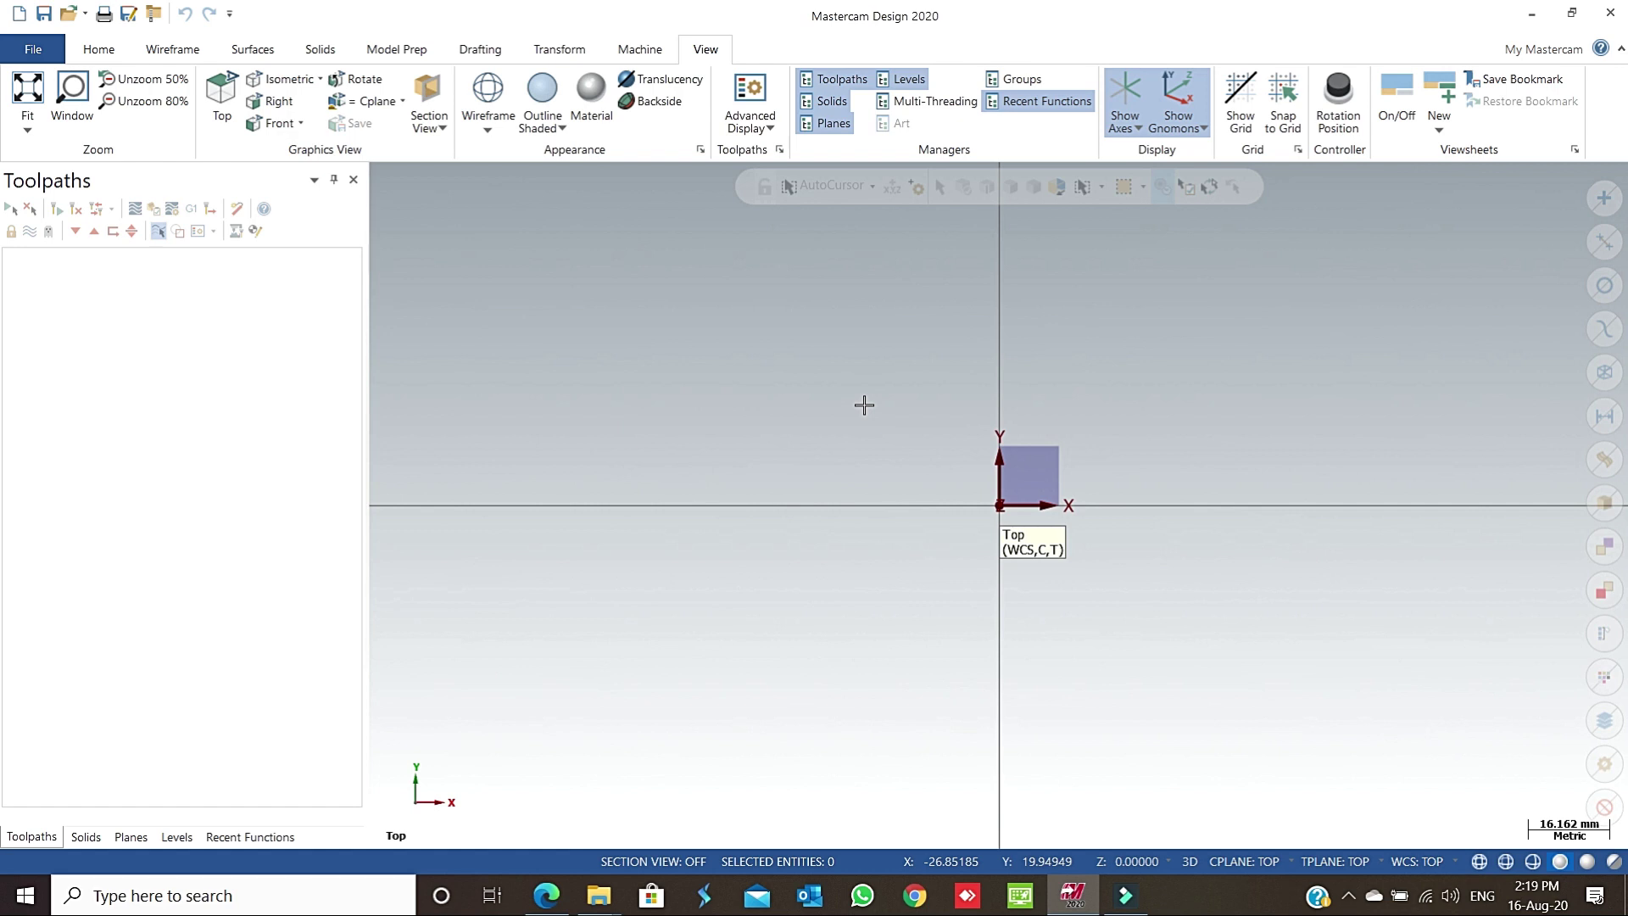
click(763, 134)
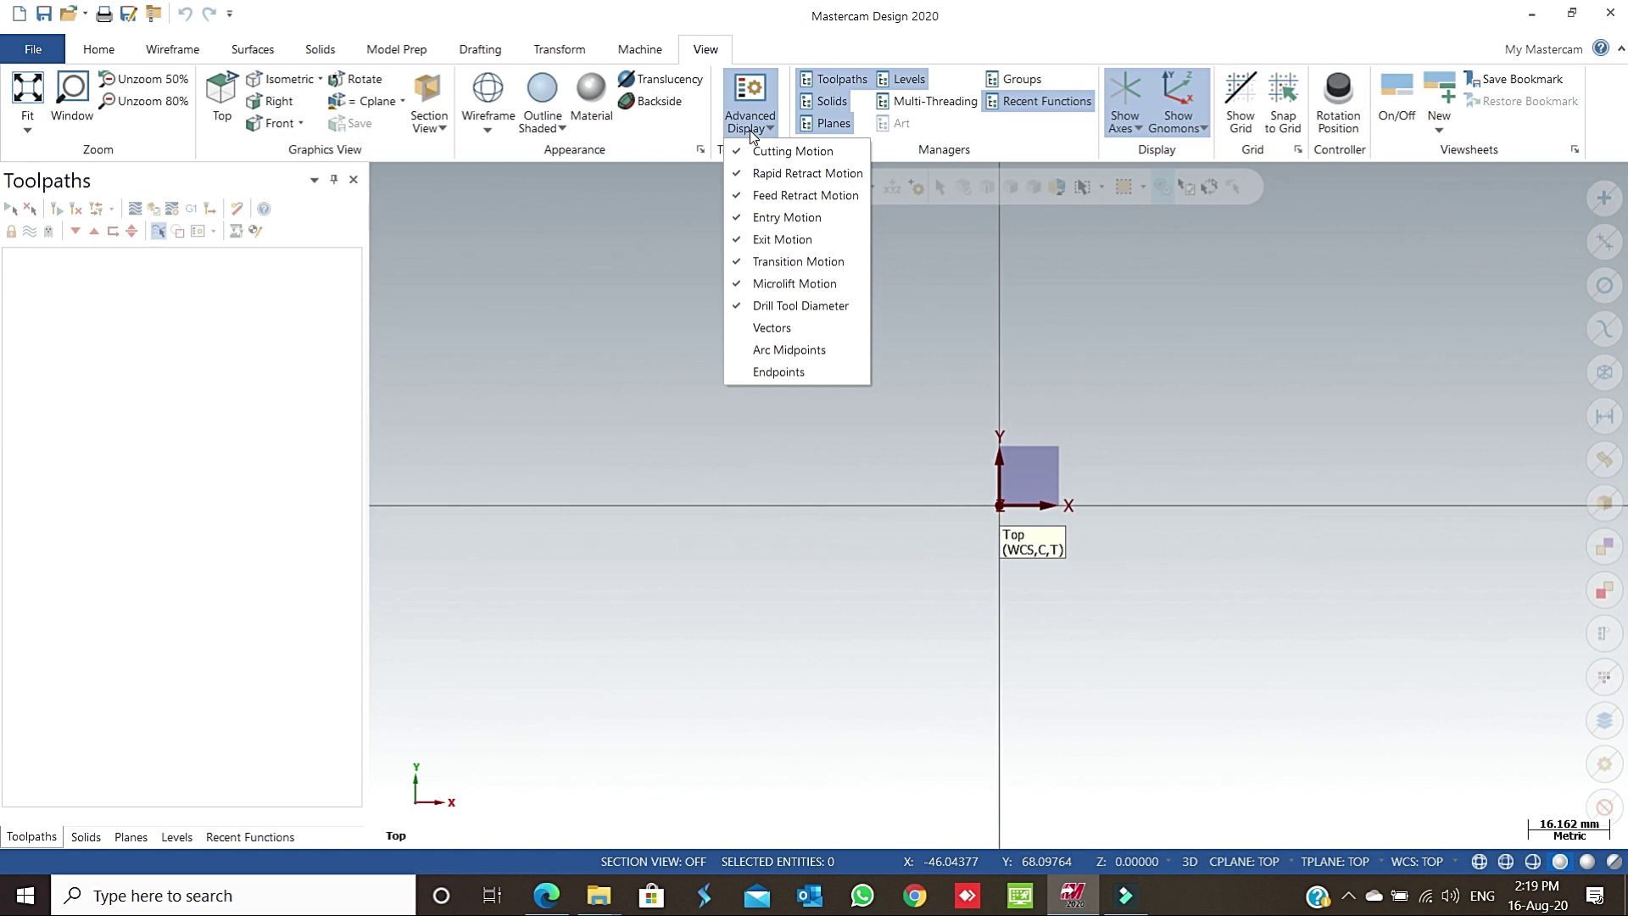
click(1134, 276)
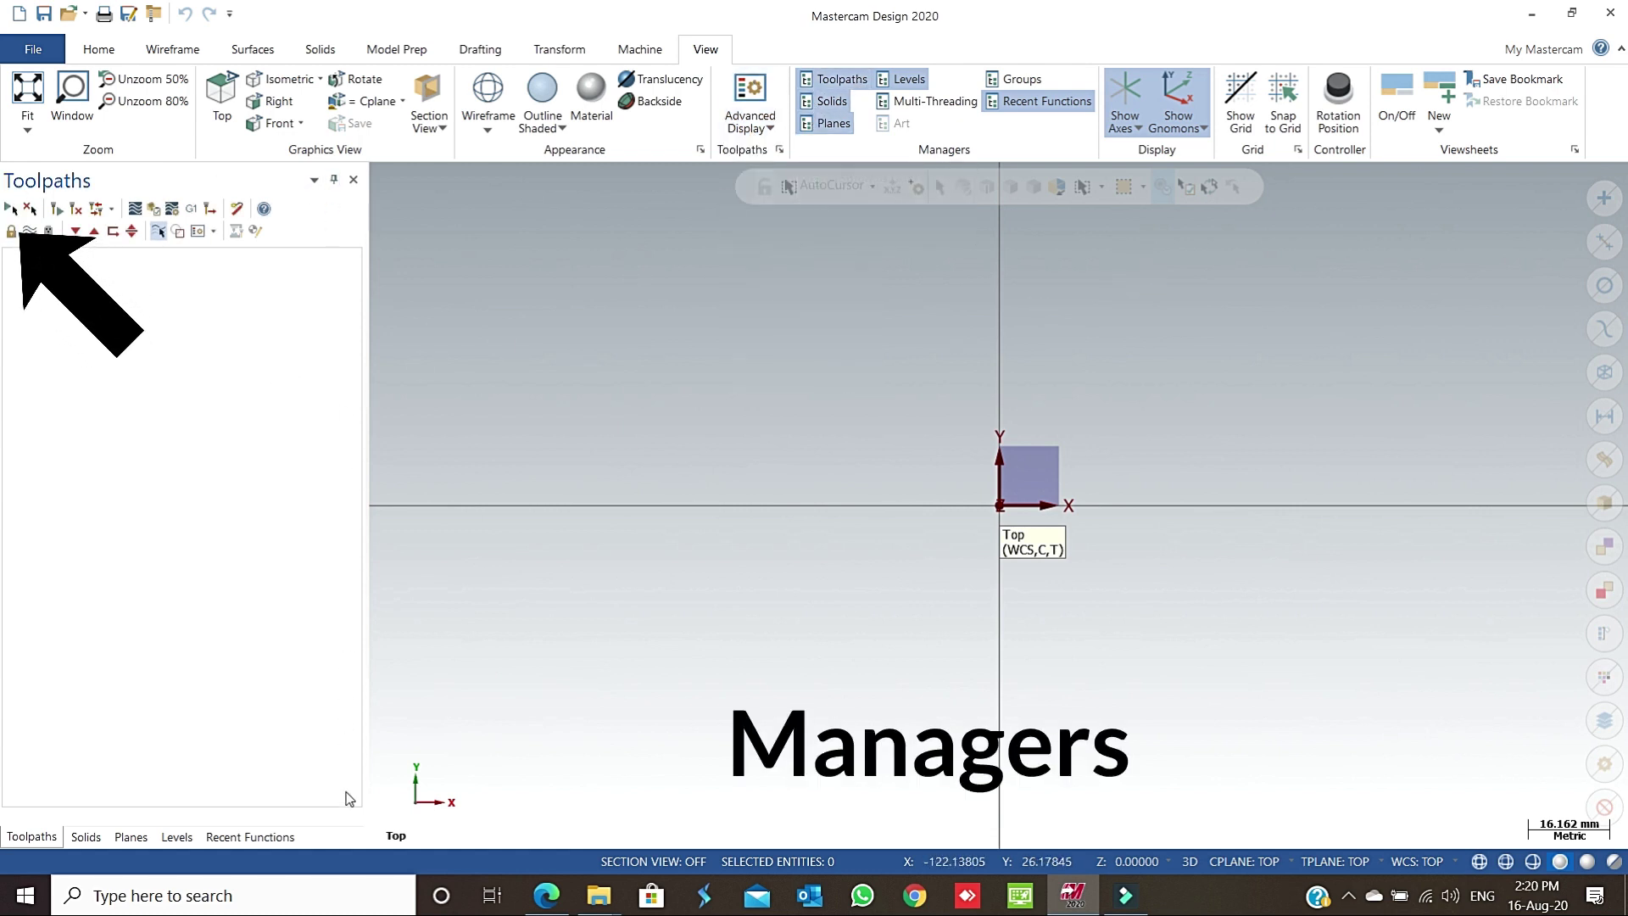
Step: Review the Solids, Planes, Levels and Recent Functions managers and return to the Toolpaths manager
click(89, 837)
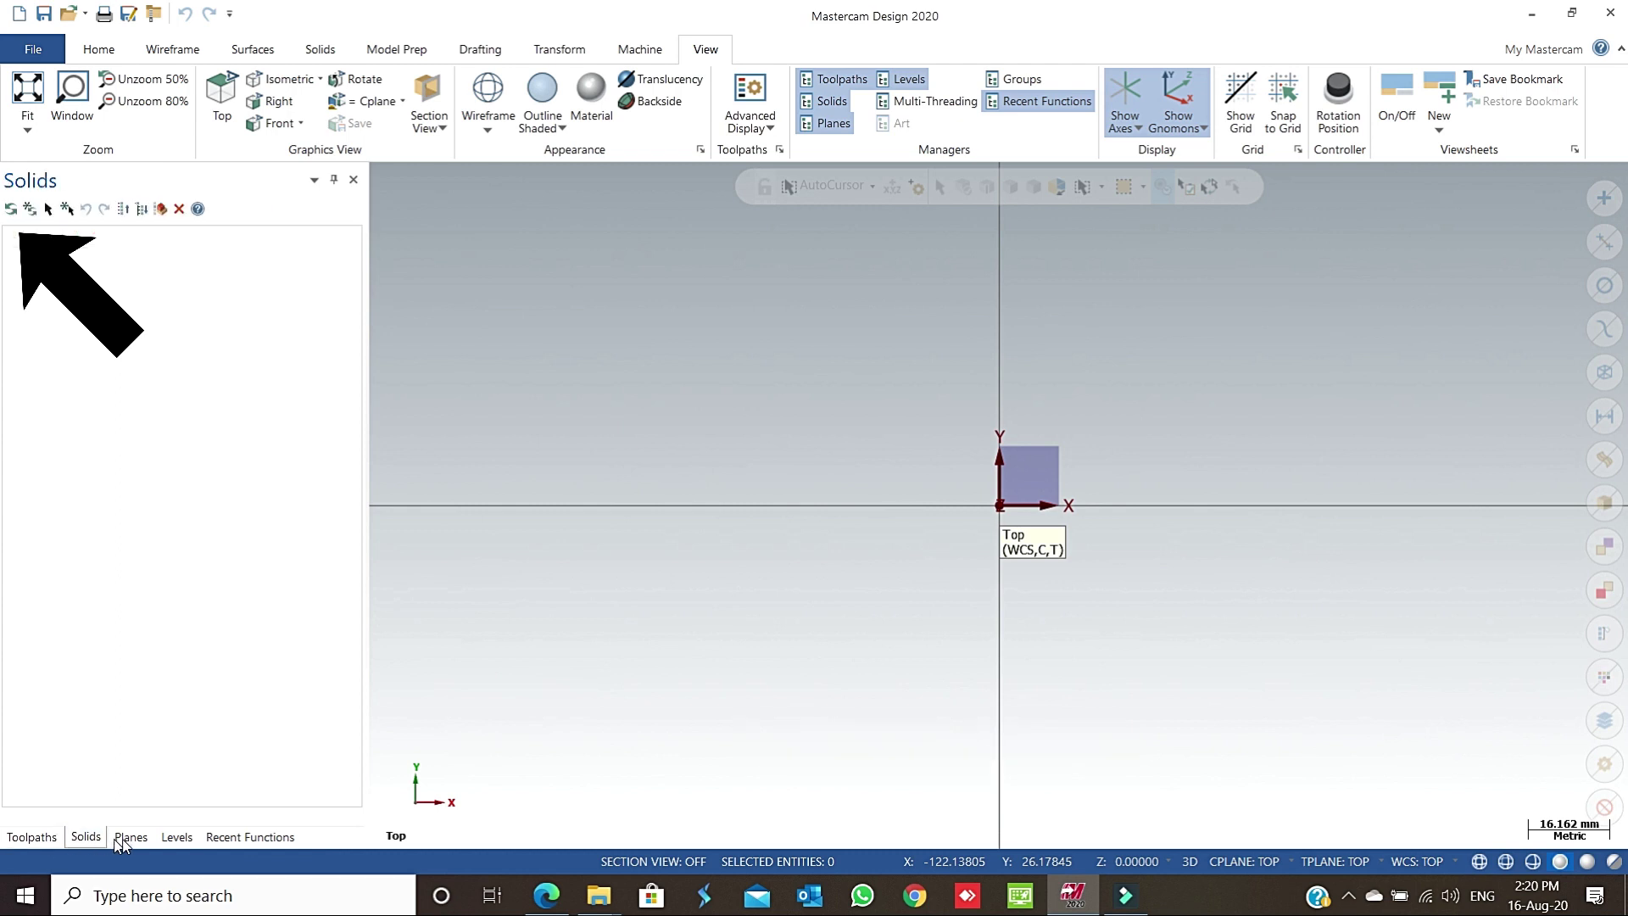
click(127, 839)
click(175, 838)
click(239, 839)
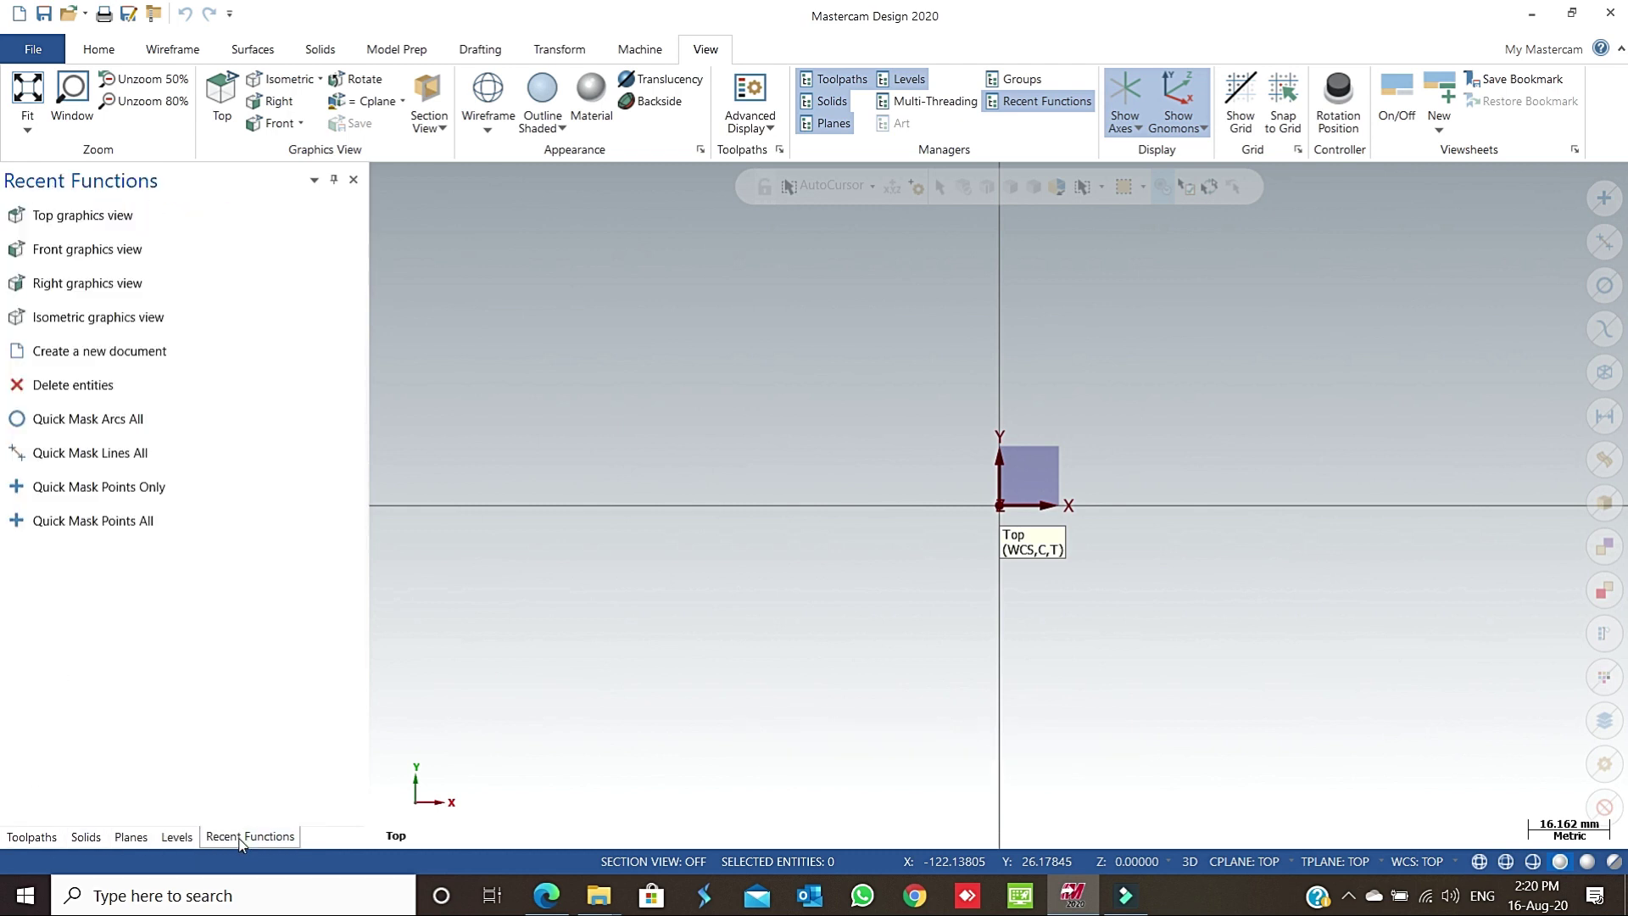
click(32, 836)
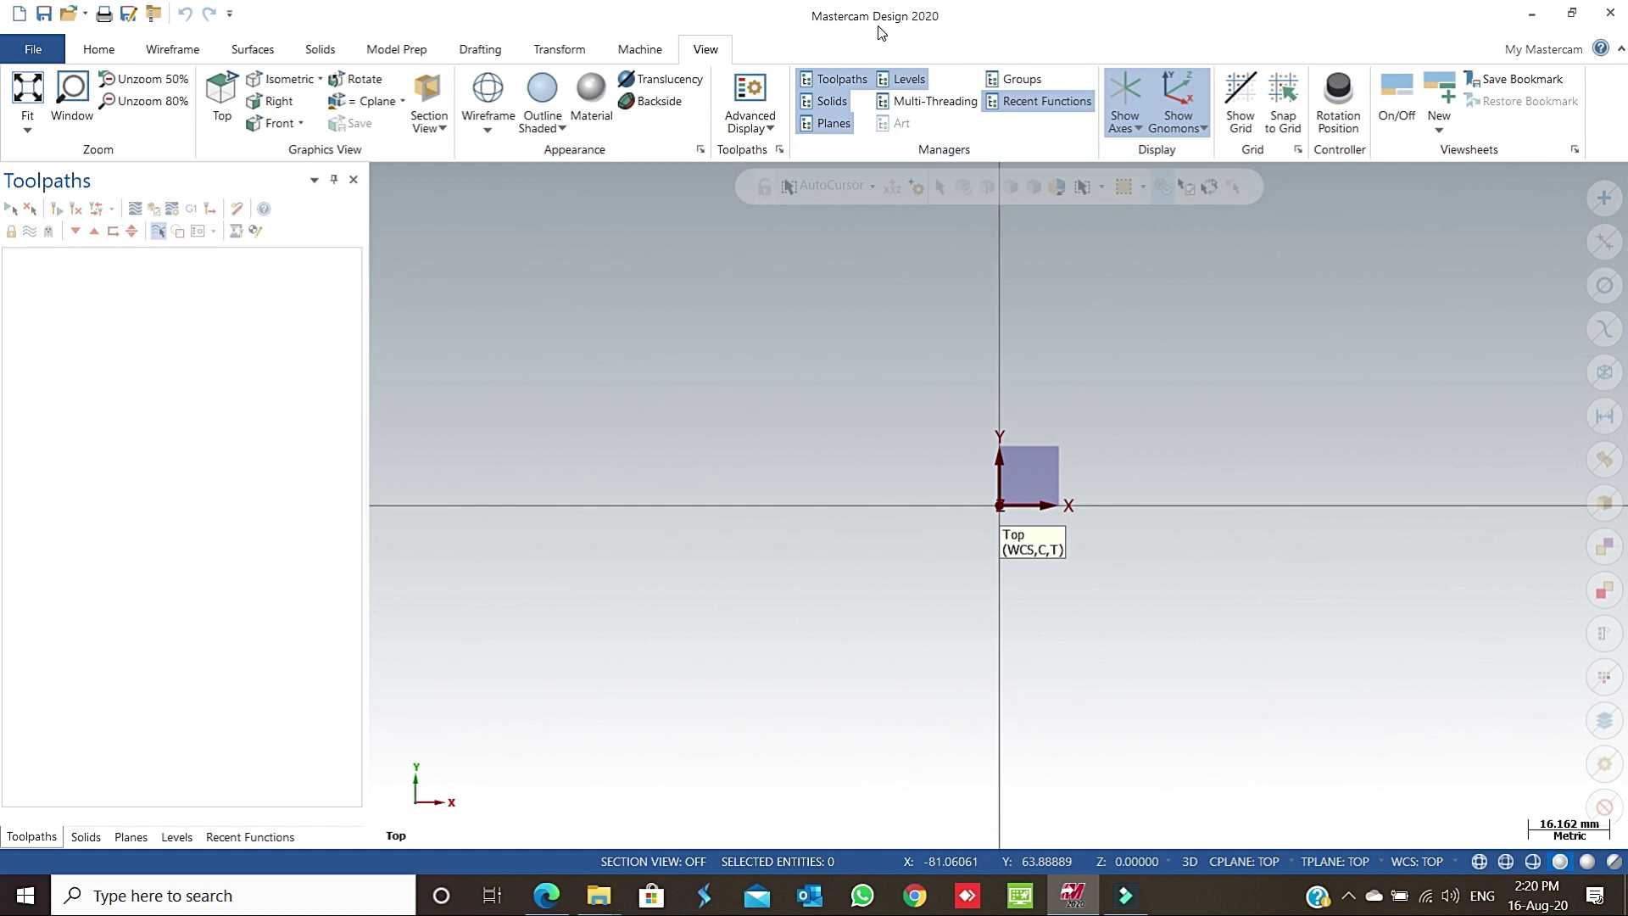
Step: Toggle the display of the Toolpaths, Solids and Planes managers, restore them and return to the Toolpaths manager
click(842, 79)
click(831, 101)
click(834, 123)
click(838, 100)
click(842, 79)
click(834, 123)
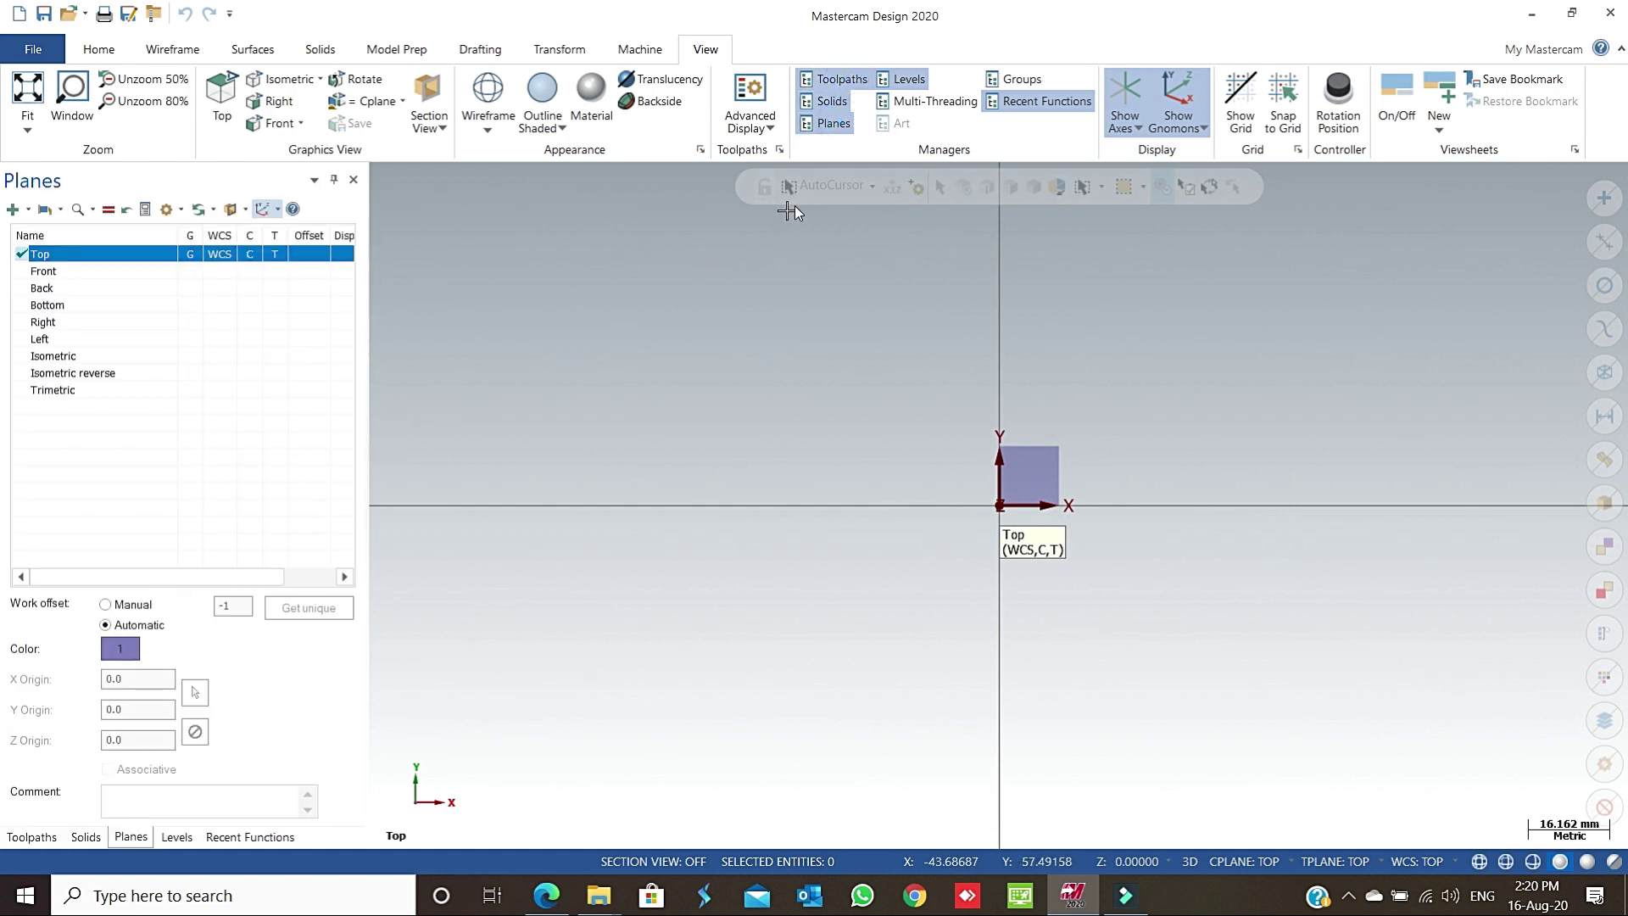
click(31, 837)
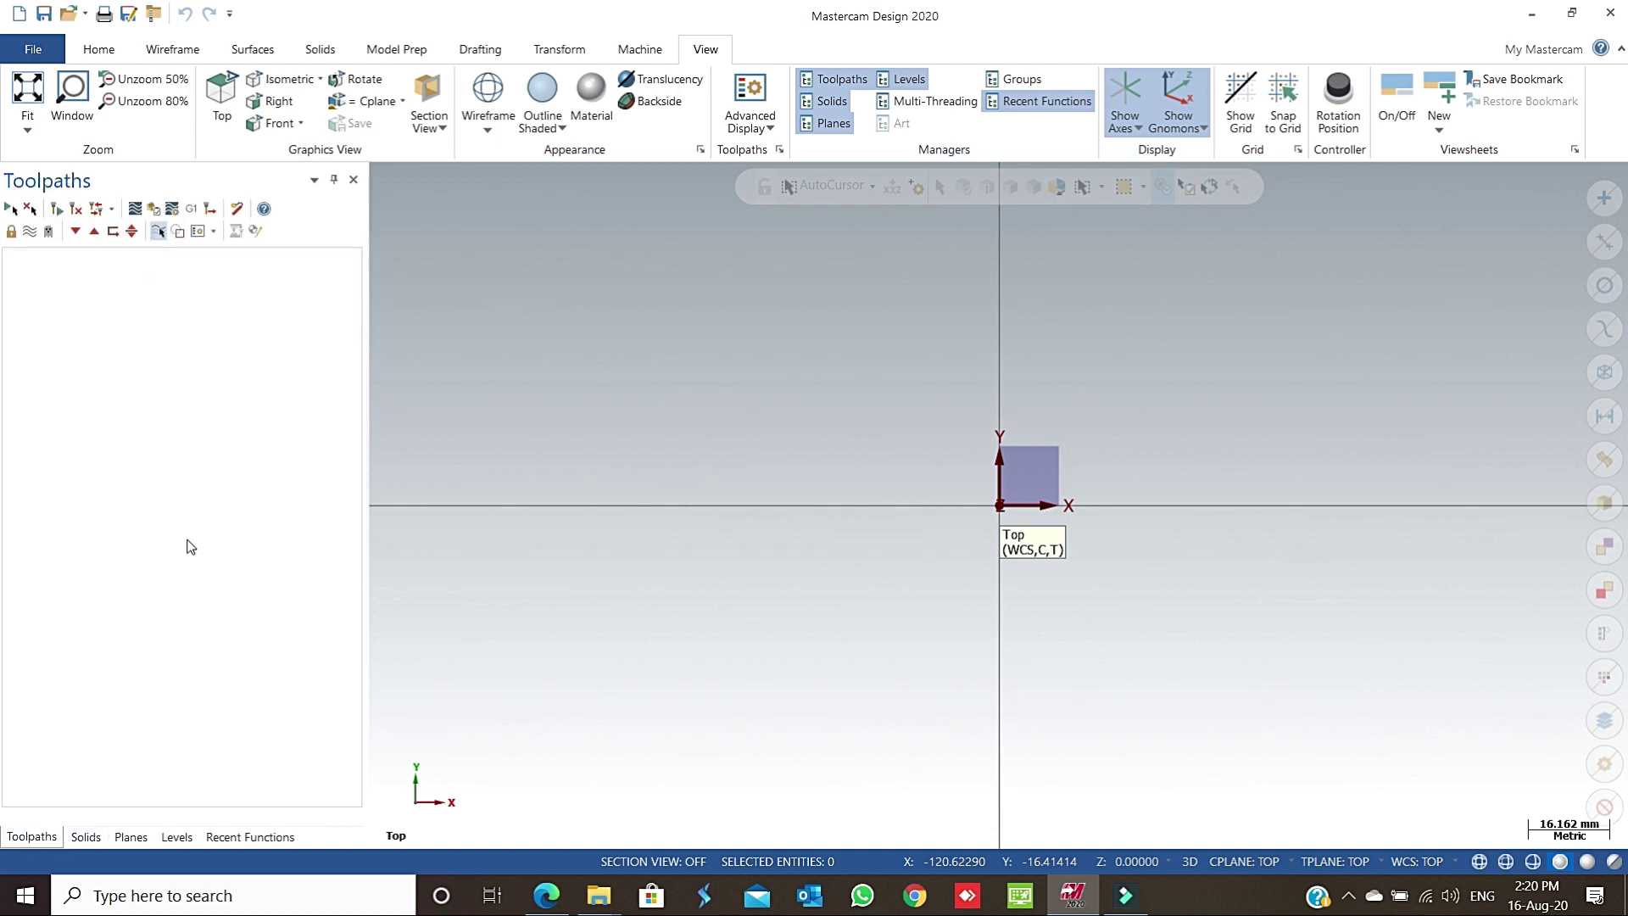
Step: Set the graphics view to Isometric and toggle the axes and gnomons off and on again
right_click(1191, 327)
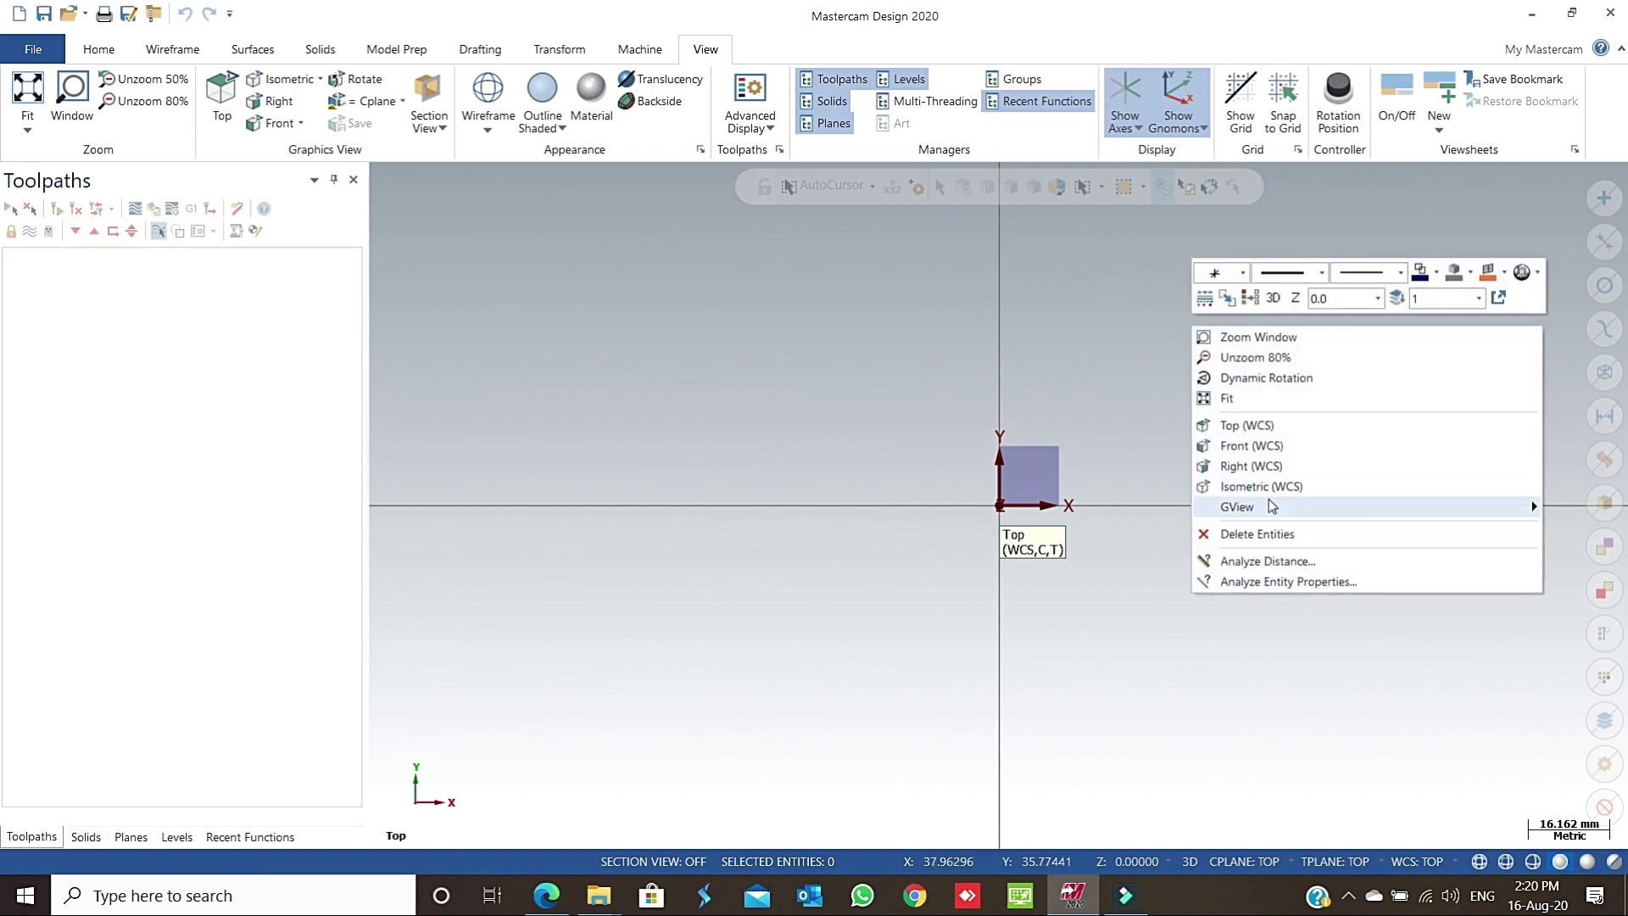
click(1265, 486)
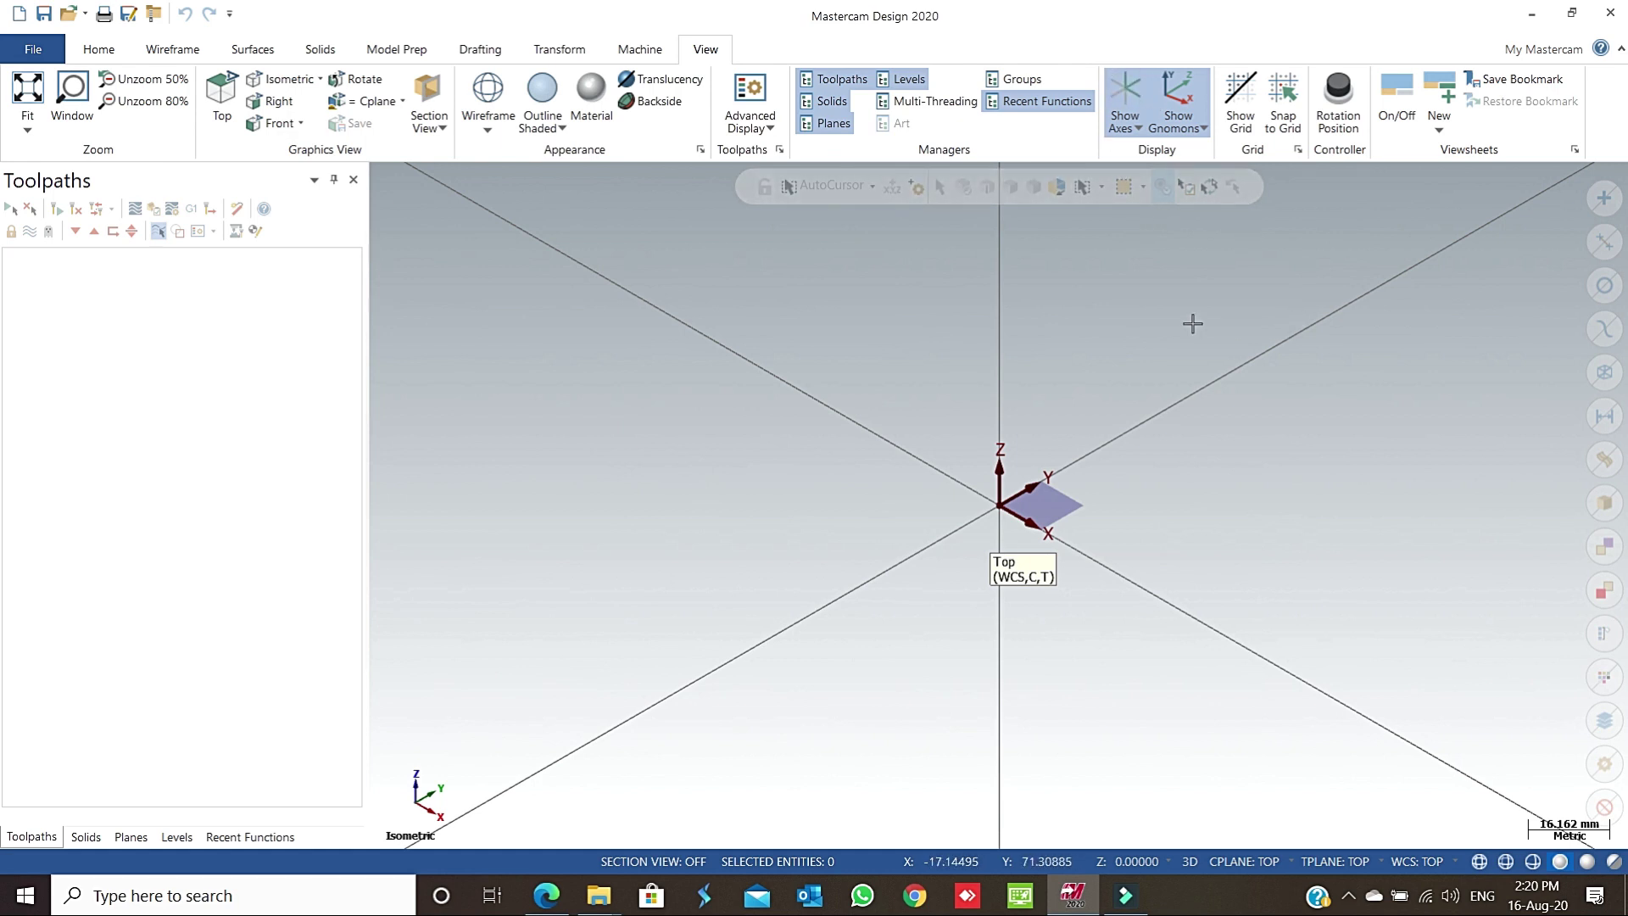
click(1128, 102)
click(1134, 101)
click(1139, 100)
click(1139, 100)
click(1178, 95)
click(1179, 95)
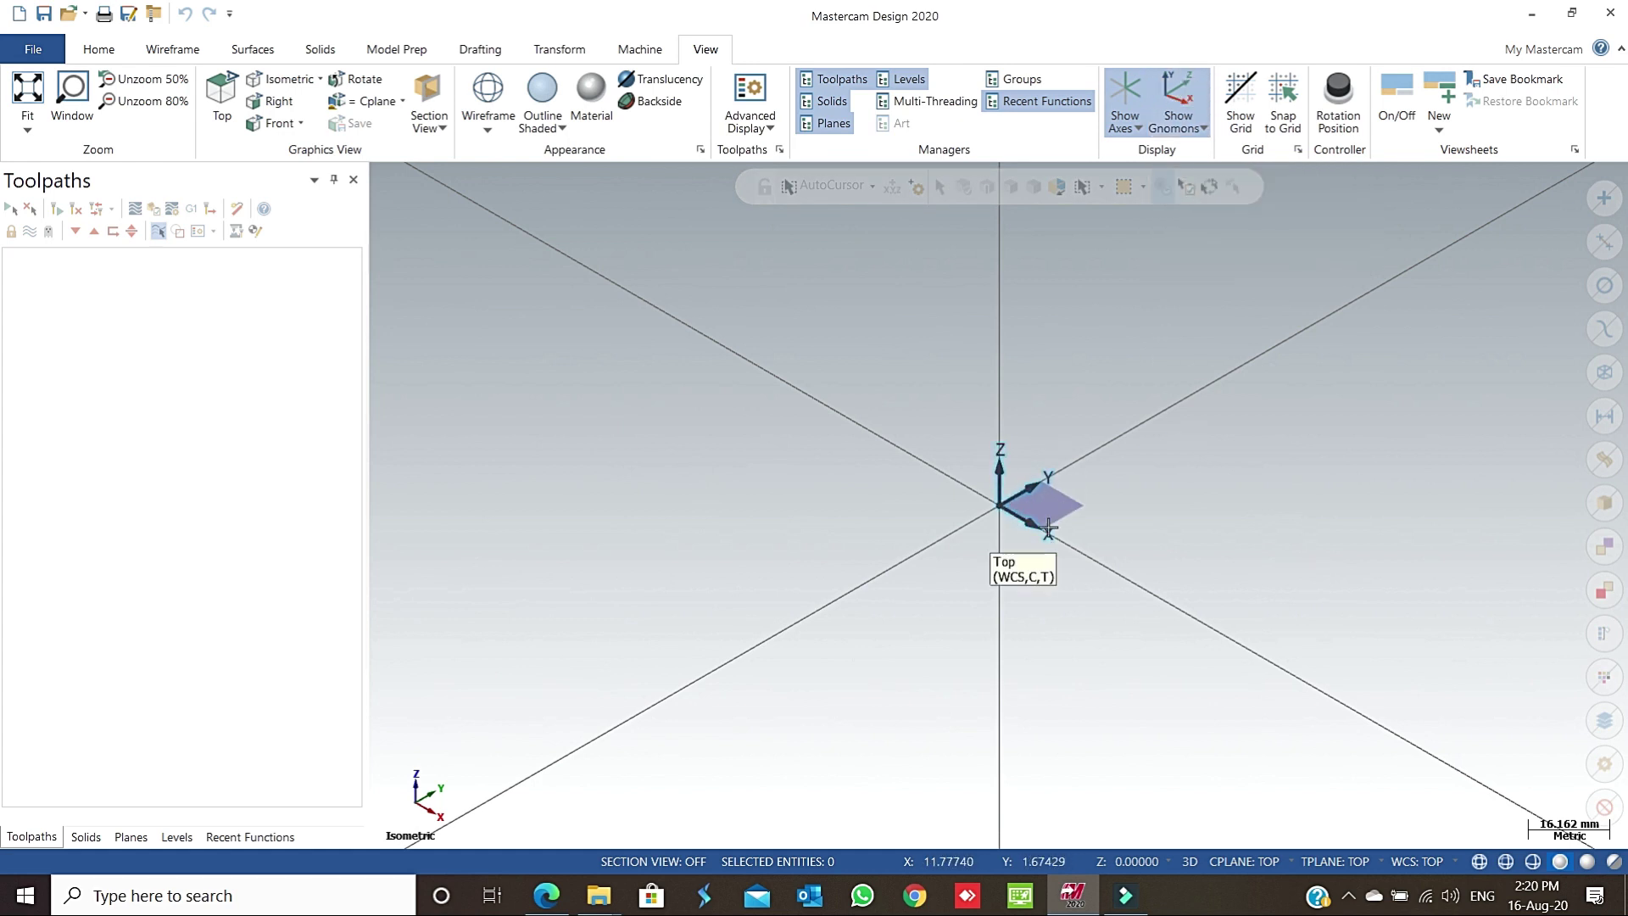
Step: Examine the gnomon display options and return the graphics view to Top
click(1187, 125)
click(1187, 127)
click(1187, 127)
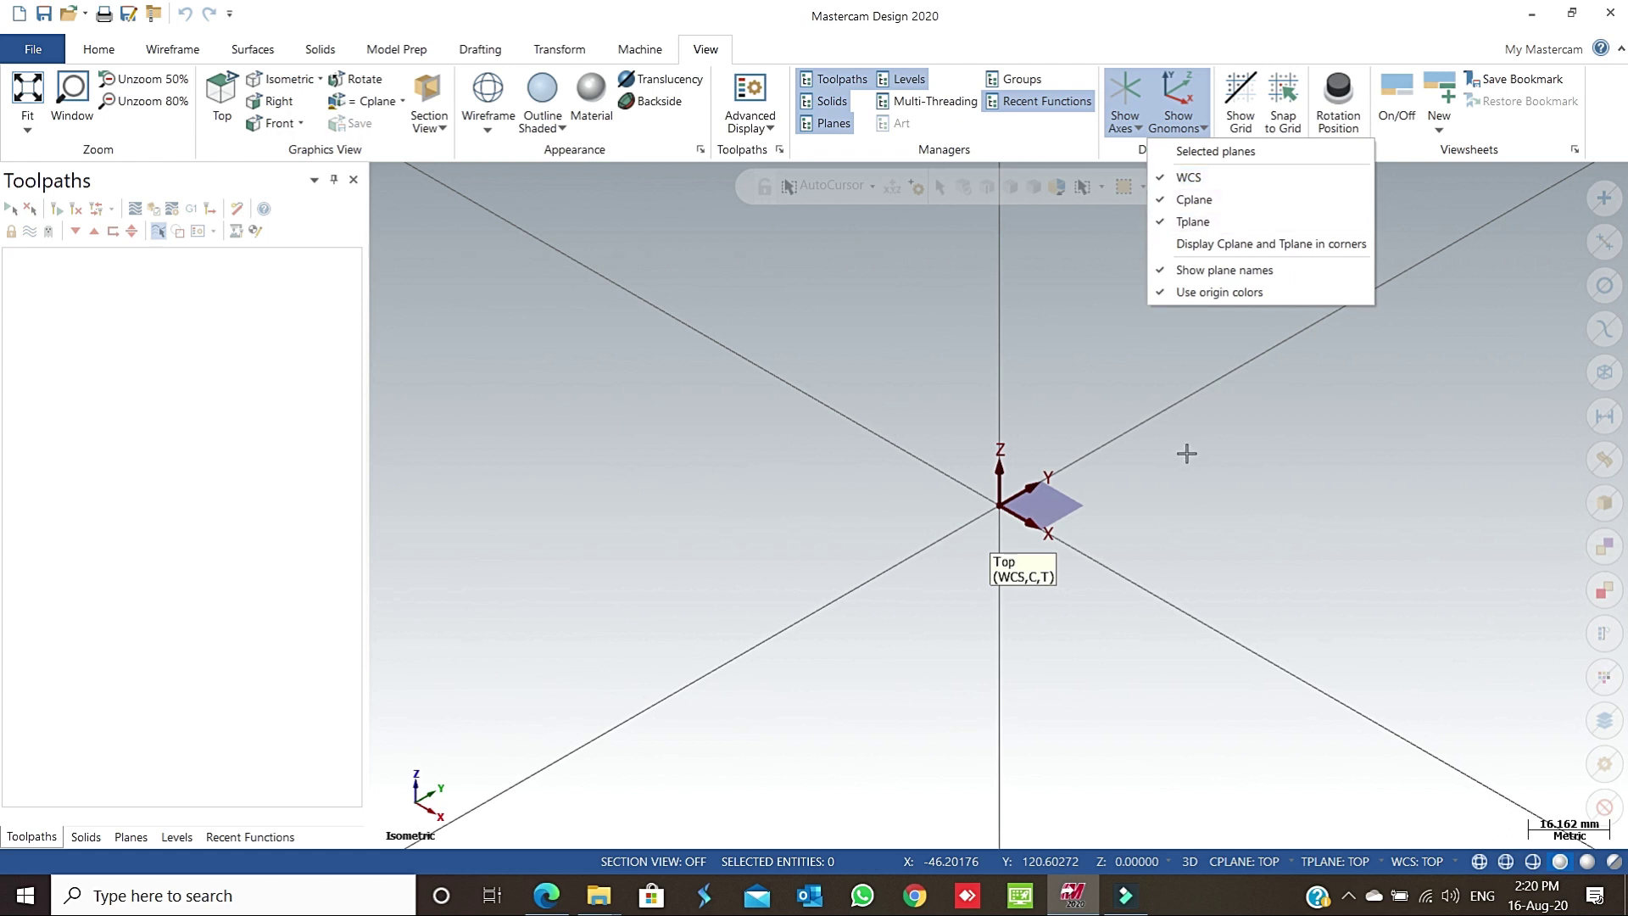
click(1255, 440)
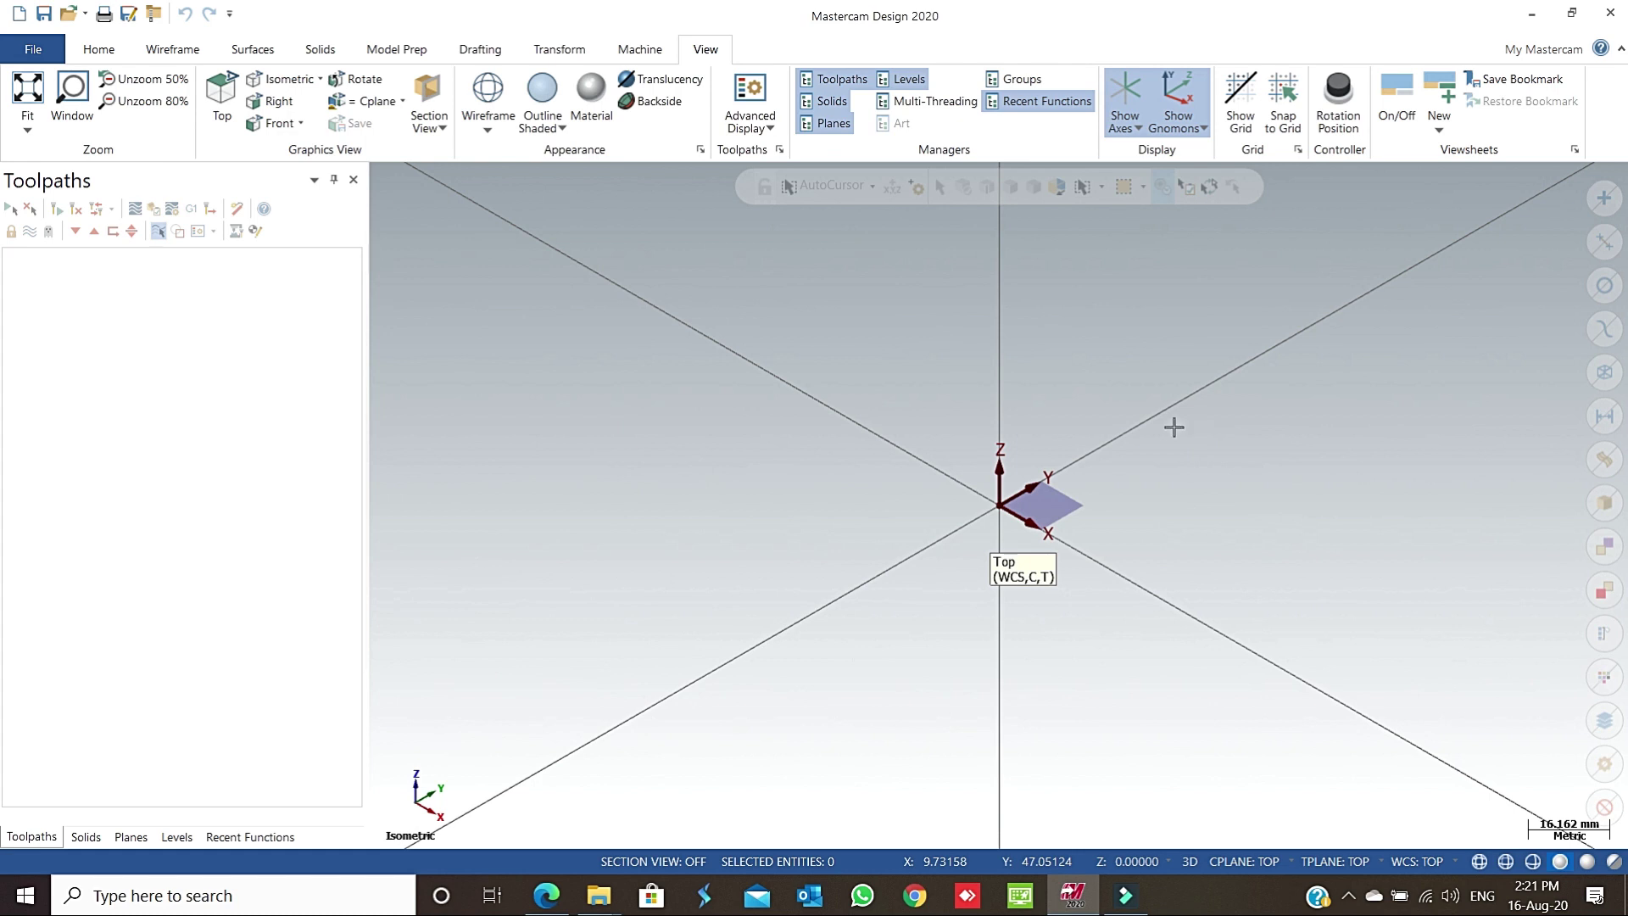
right_click(1173, 433)
click(1155, 459)
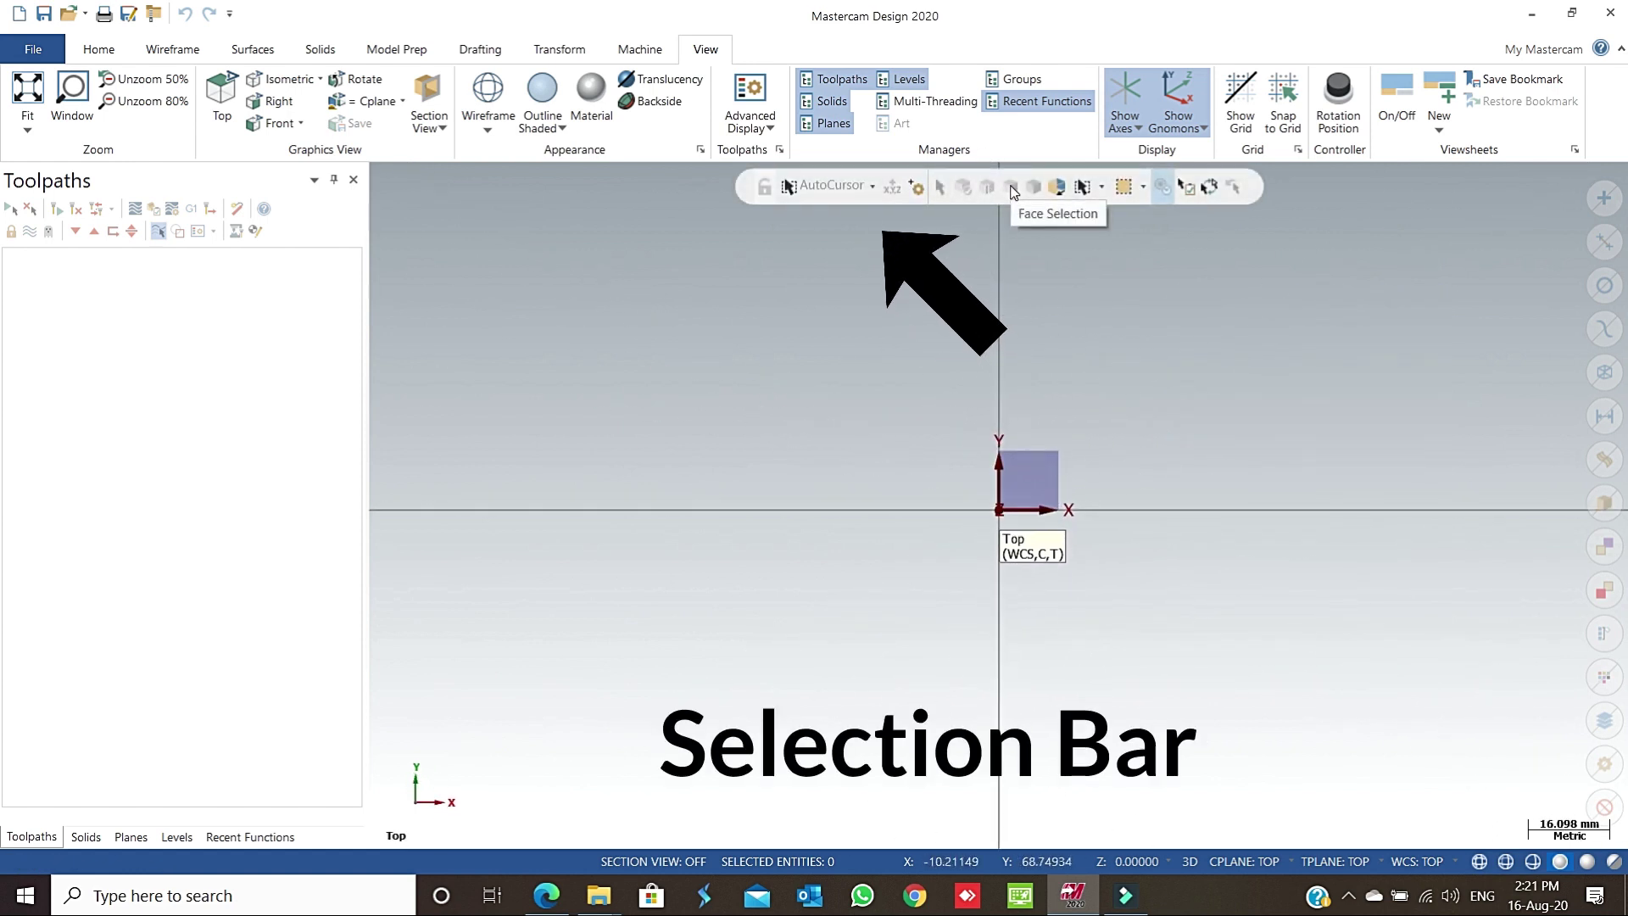
Step: Review the AutoCursor snap options in the selection settings and close them without applying changes
click(918, 188)
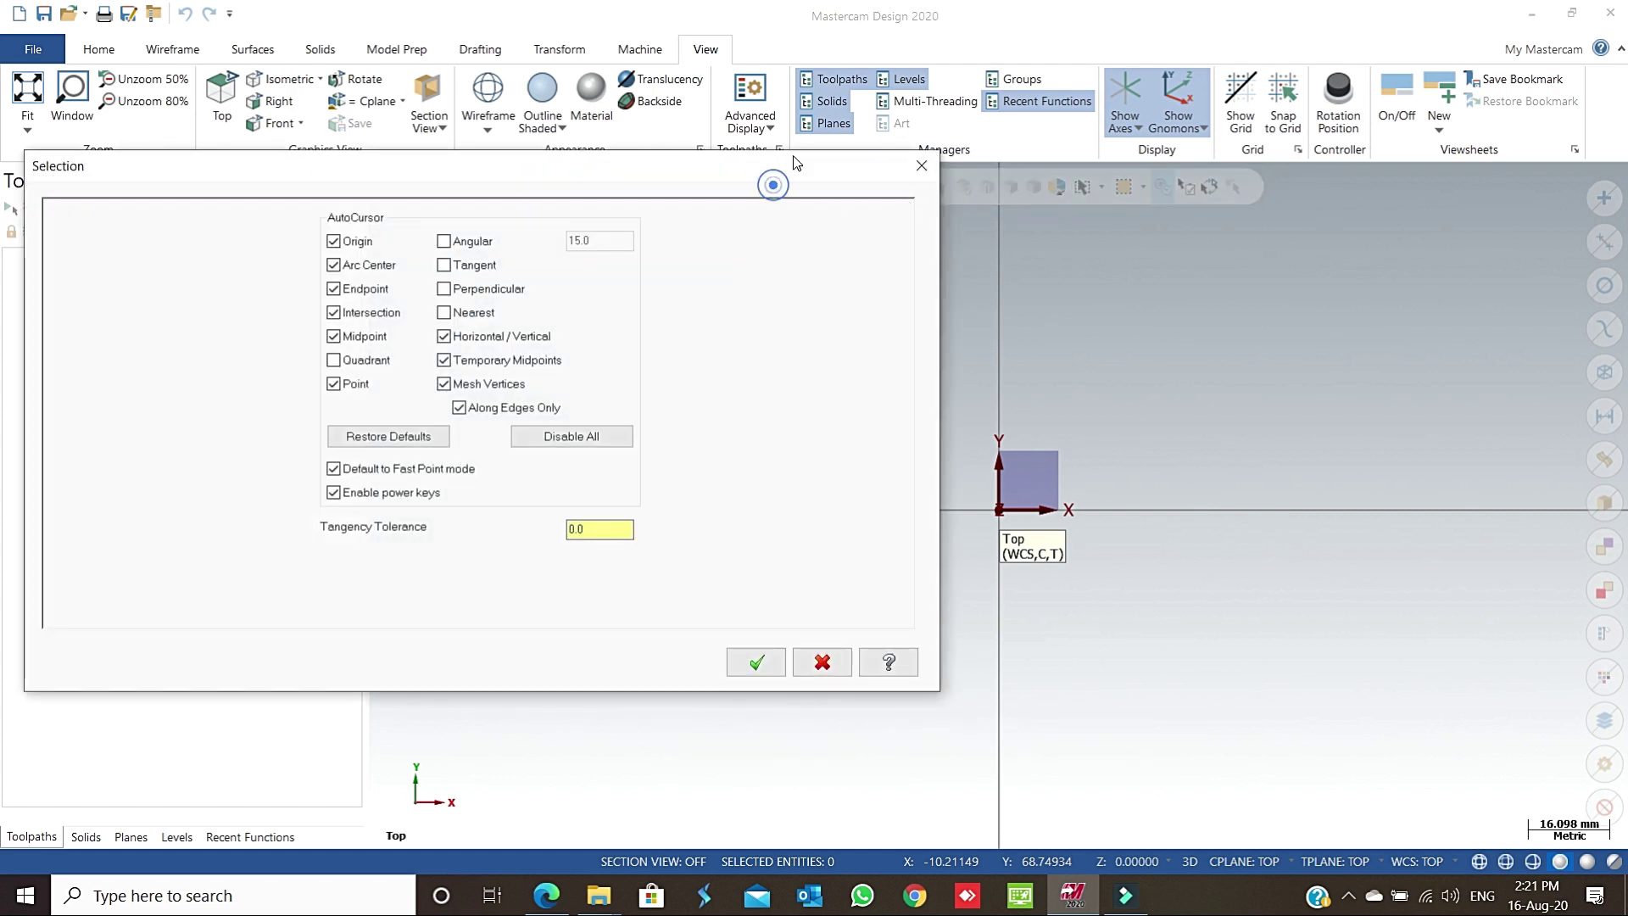
drag(795, 163, 804, 157)
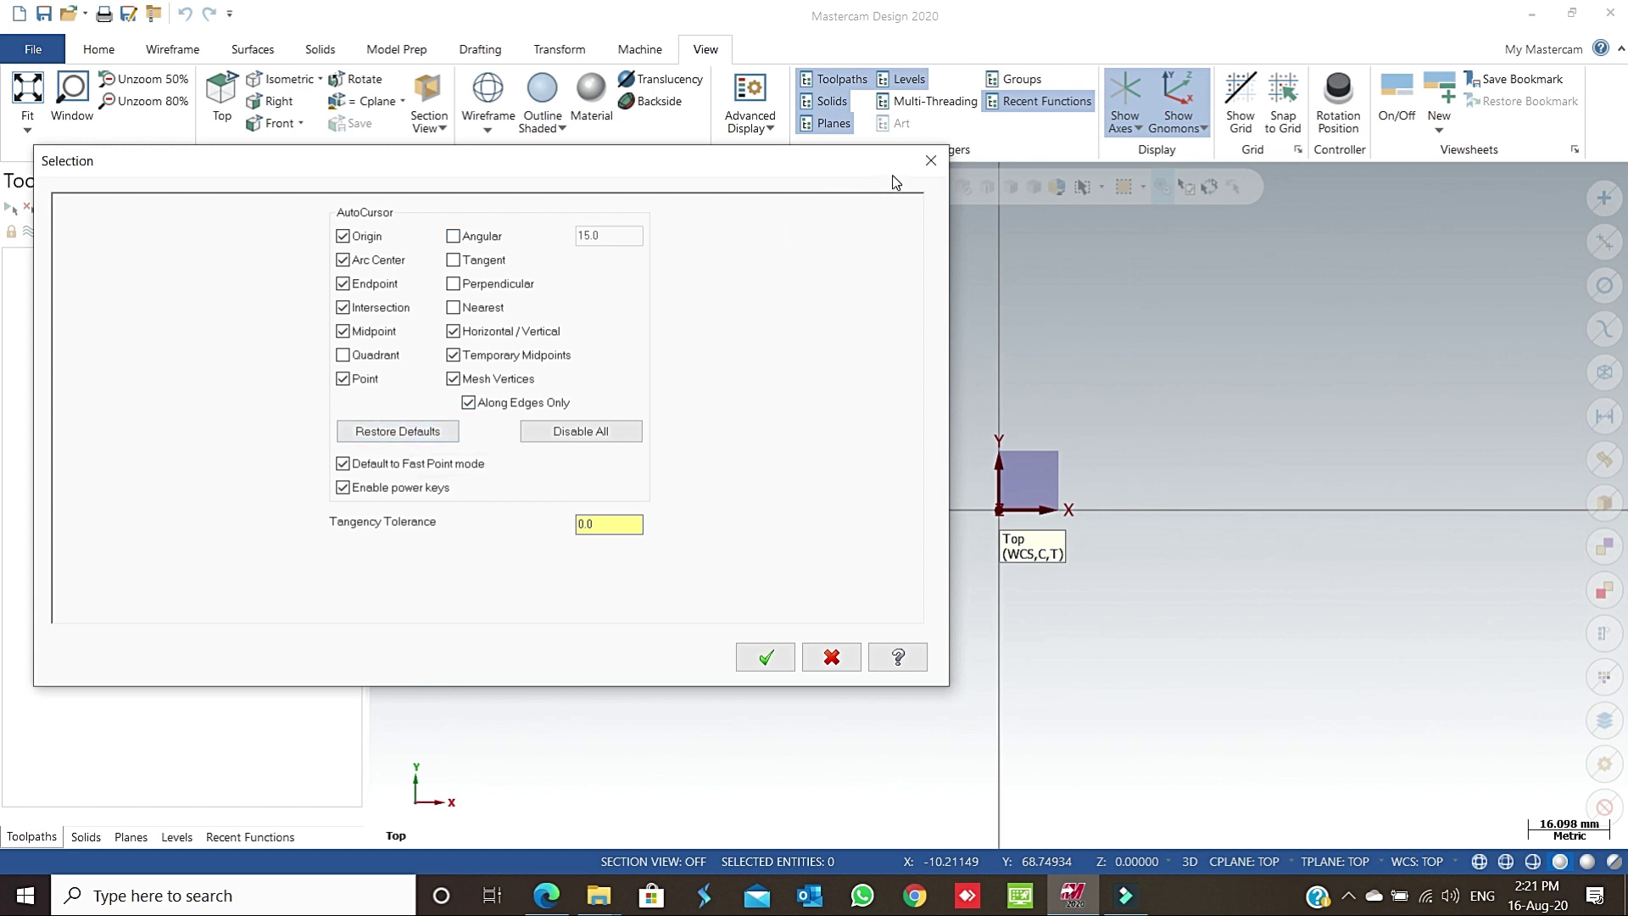
click(931, 160)
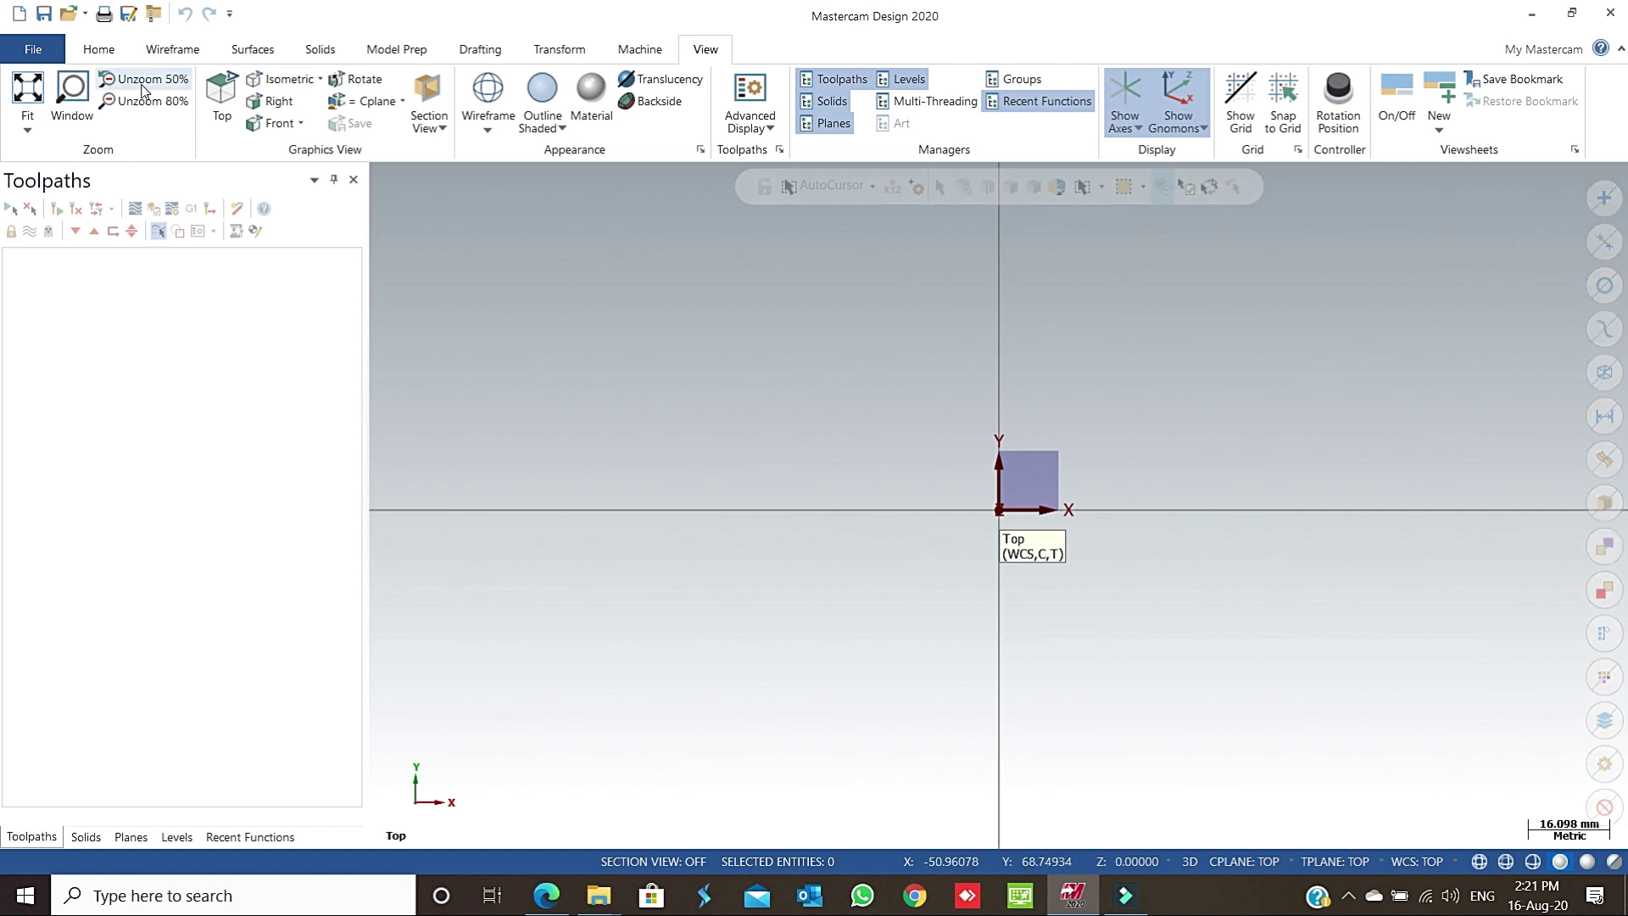
Step: Place eight scattered point entities around the origin
click(170, 49)
click(34, 98)
click(644, 412)
click(797, 350)
click(1359, 314)
click(1231, 330)
click(1414, 543)
click(1356, 667)
click(1176, 662)
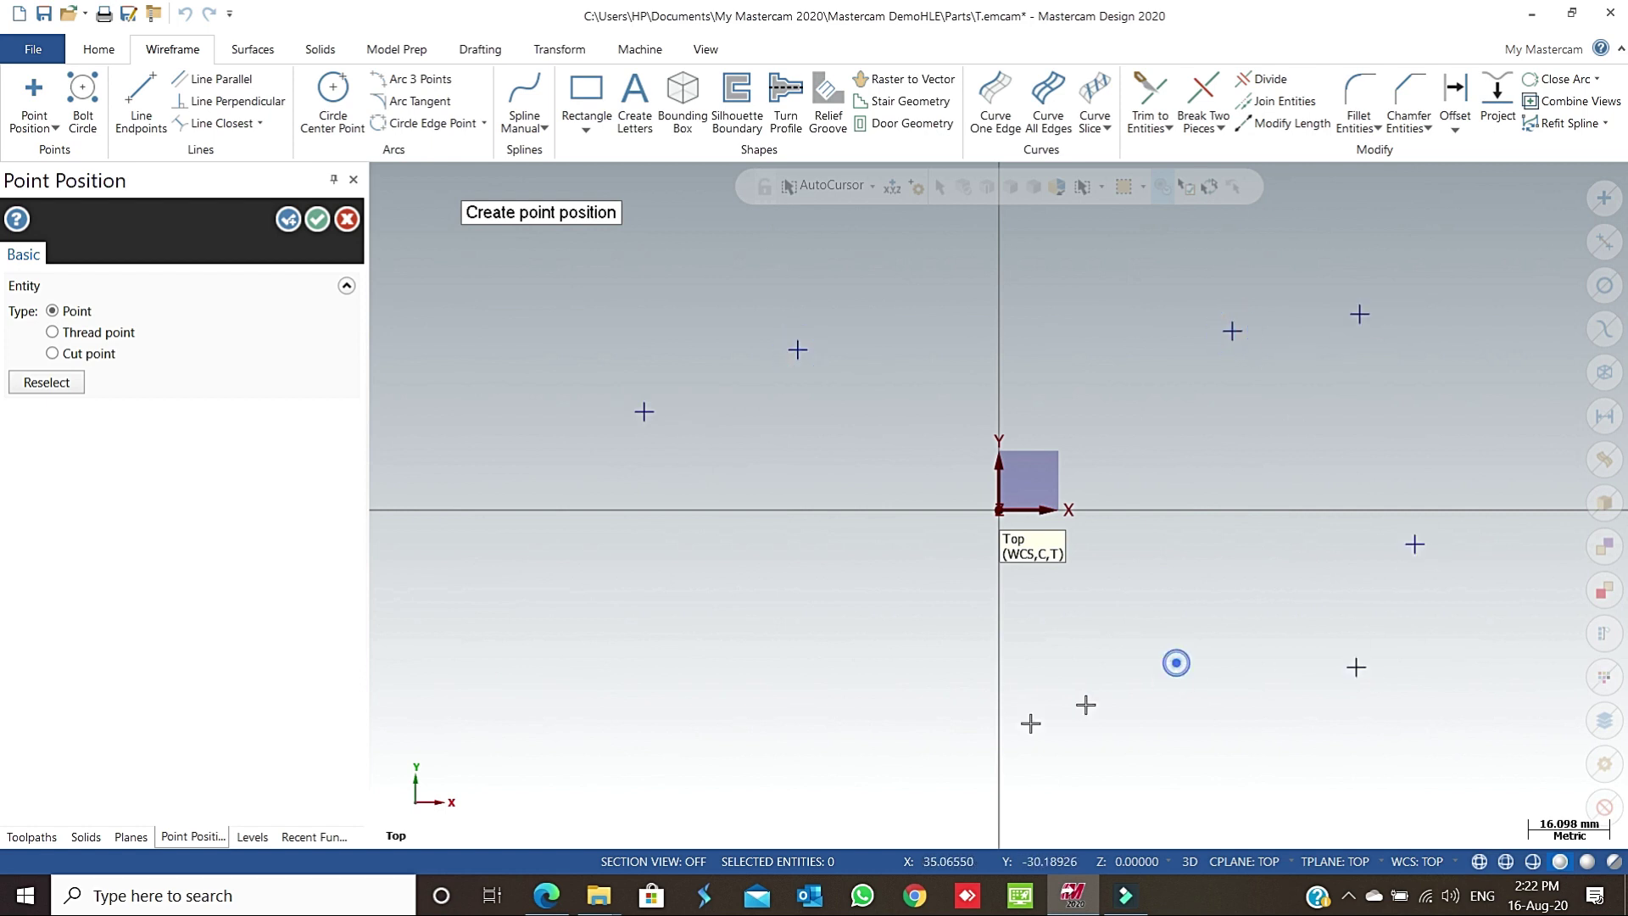
Step: Draw four separate endpoint lines: one at the upper left, two at the upper right and one below the origin's left side
click(141, 98)
click(570, 328)
click(635, 294)
click(1114, 282)
click(1241, 282)
click(1304, 374)
click(1430, 435)
click(842, 559)
click(897, 603)
Step: Draw three center-point circles: a small one at the lower left, one just above the origin and a larger one at the right
click(332, 98)
click(569, 562)
click(589, 543)
click(988, 373)
click(1334, 534)
click(1344, 478)
click(317, 218)
scroll(902, 493, down, 1)
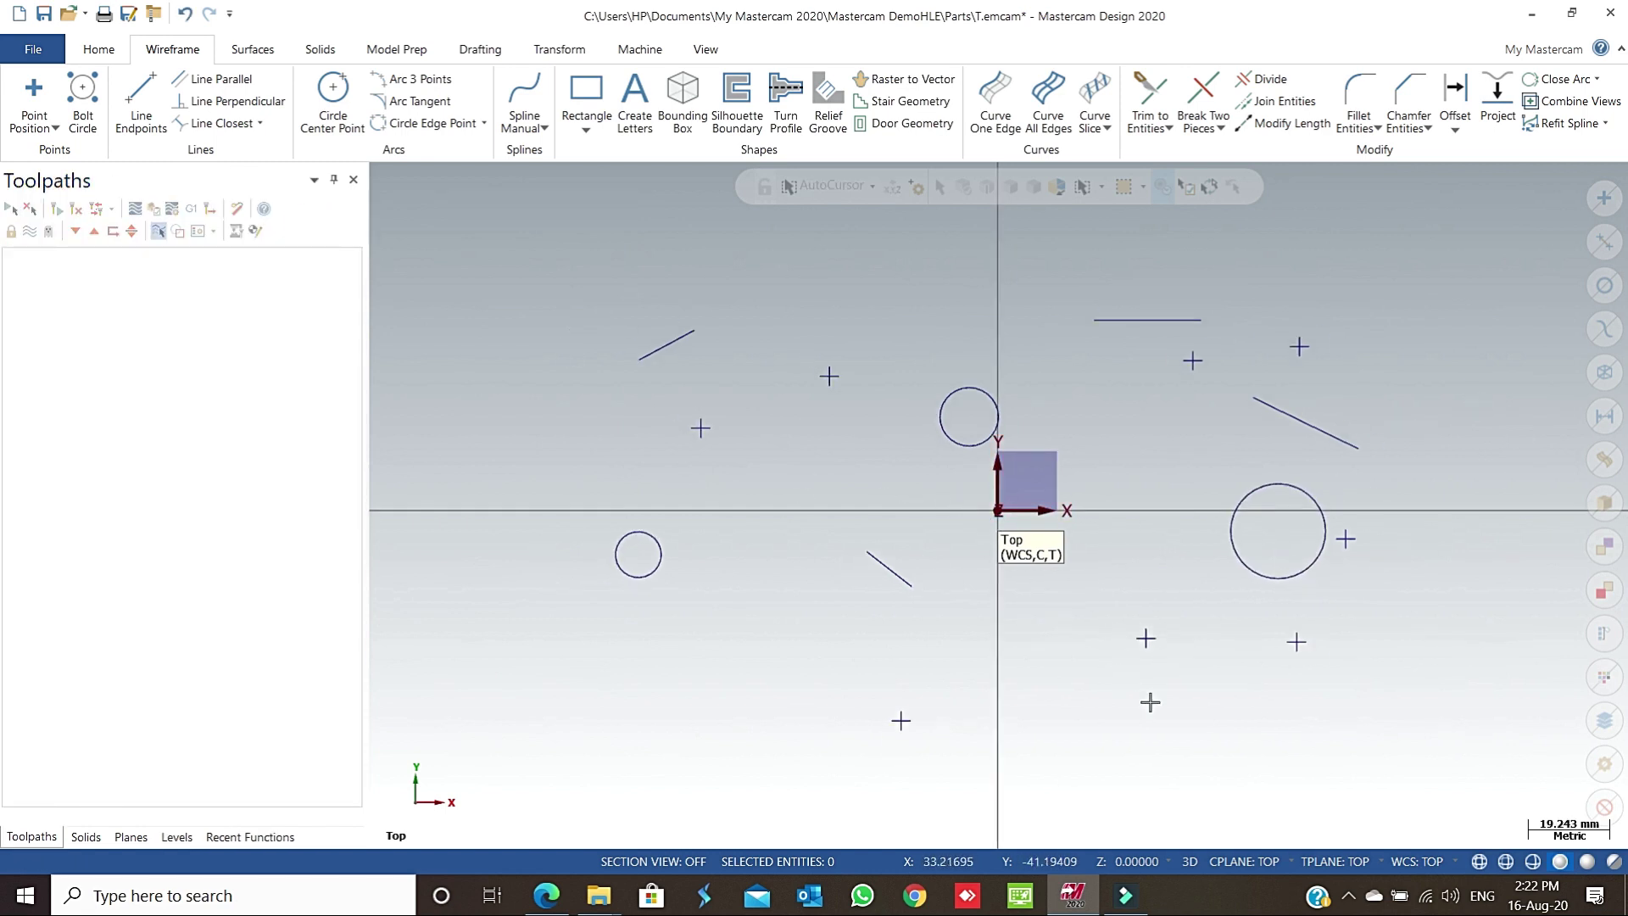
Step: Select all point entities with the points quick mask and clear the selection
click(1600, 198)
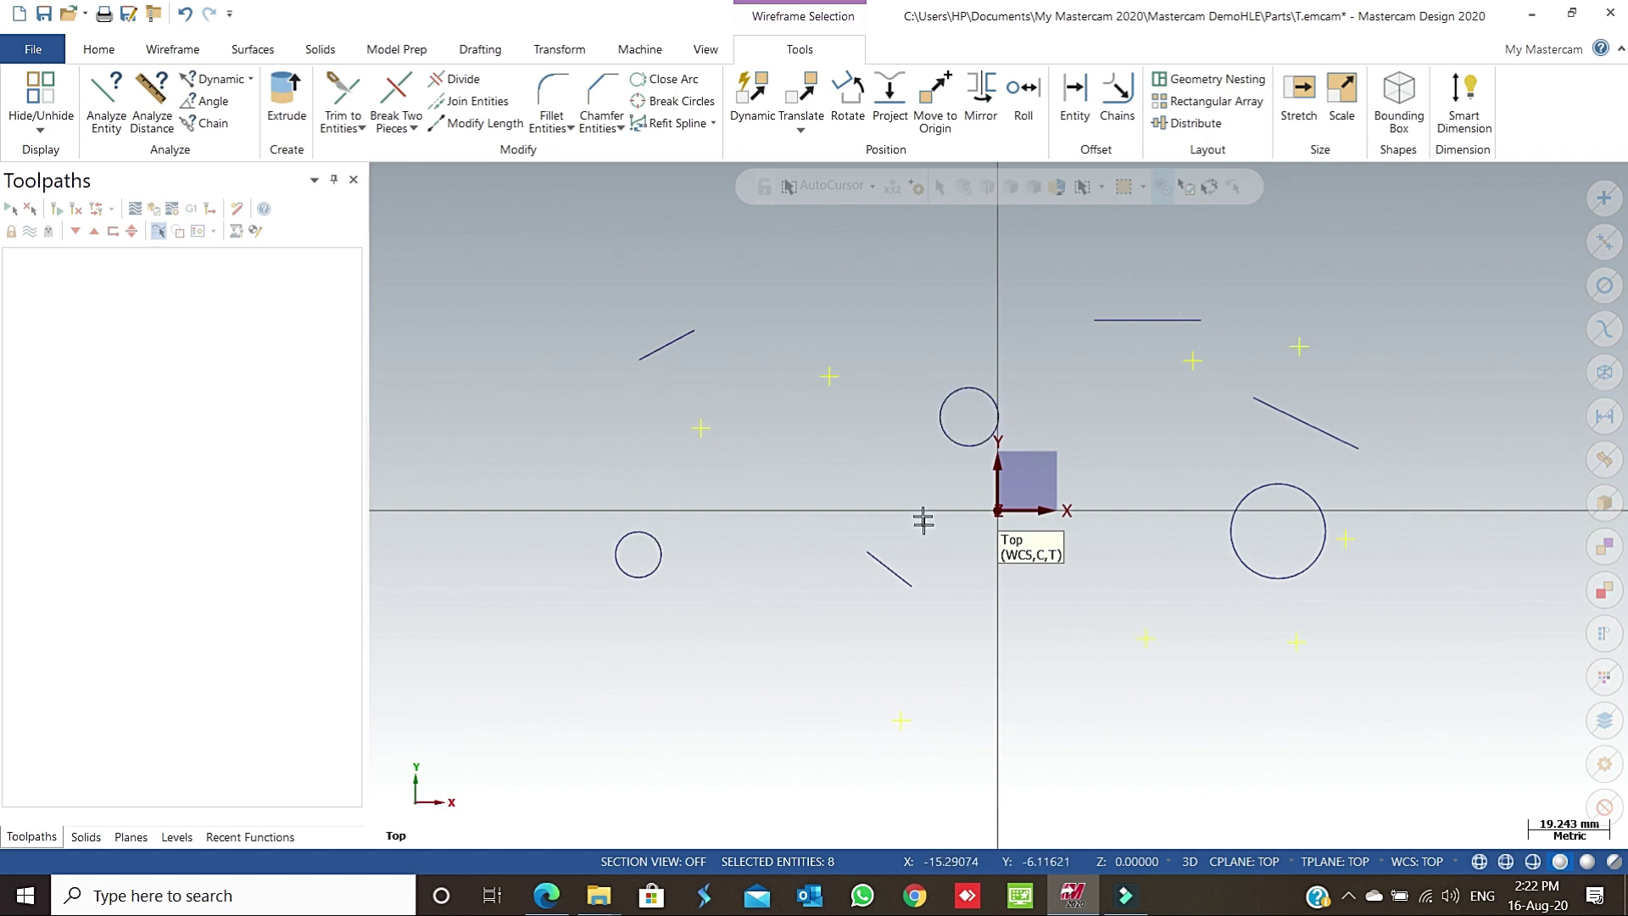
scroll(727, 469, up, 2)
scroll(1038, 551, down, 1)
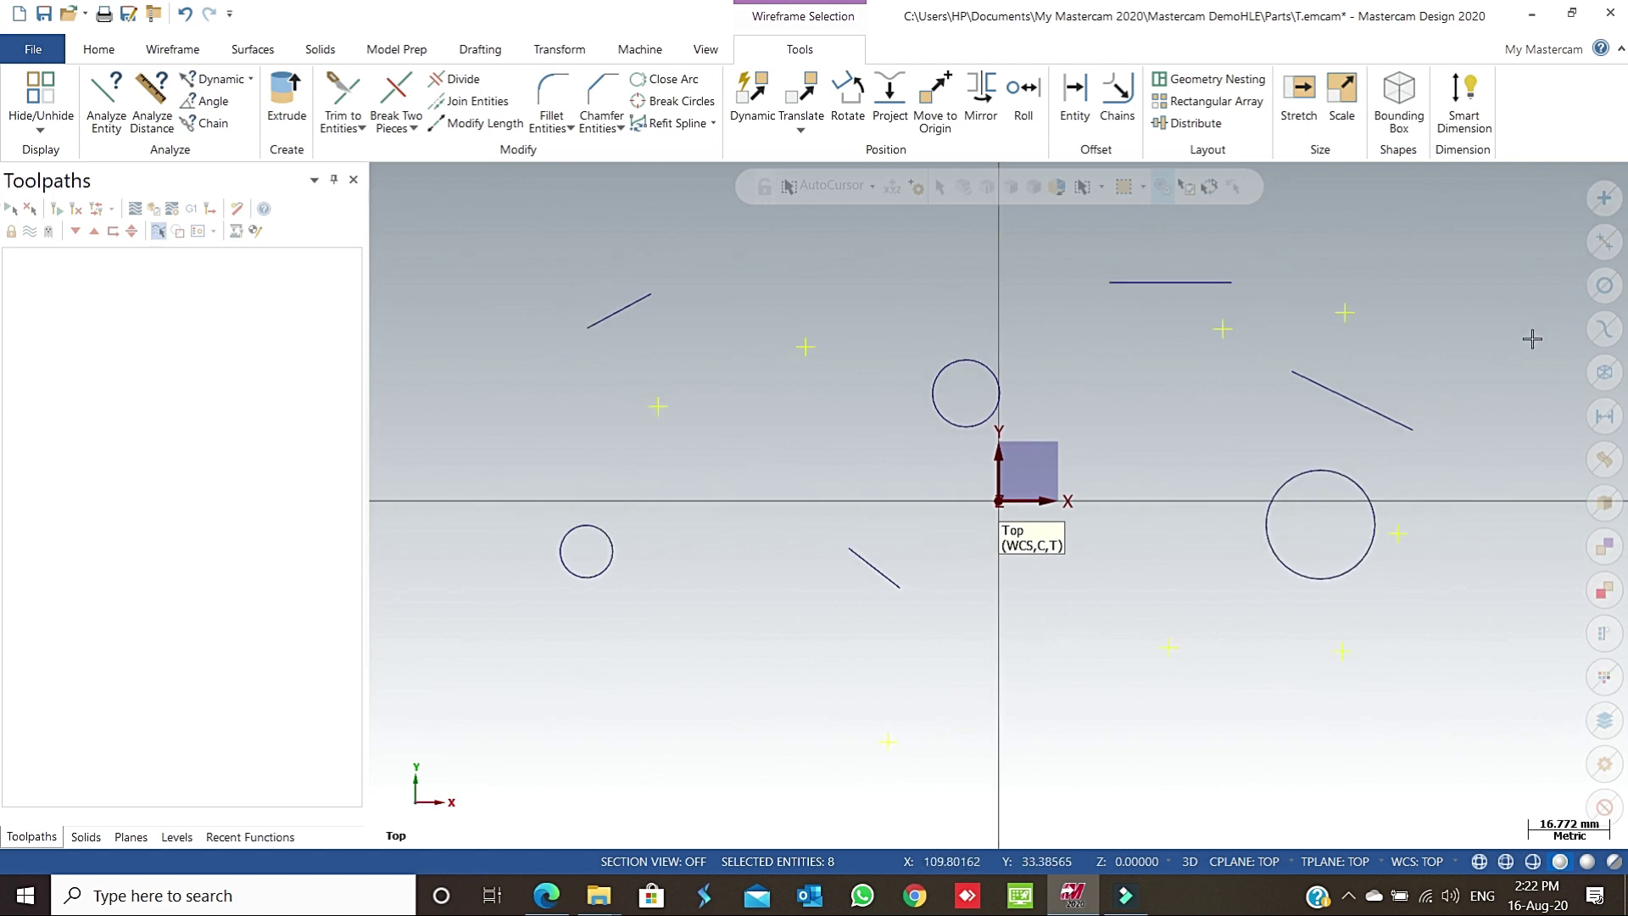
key(Escape)
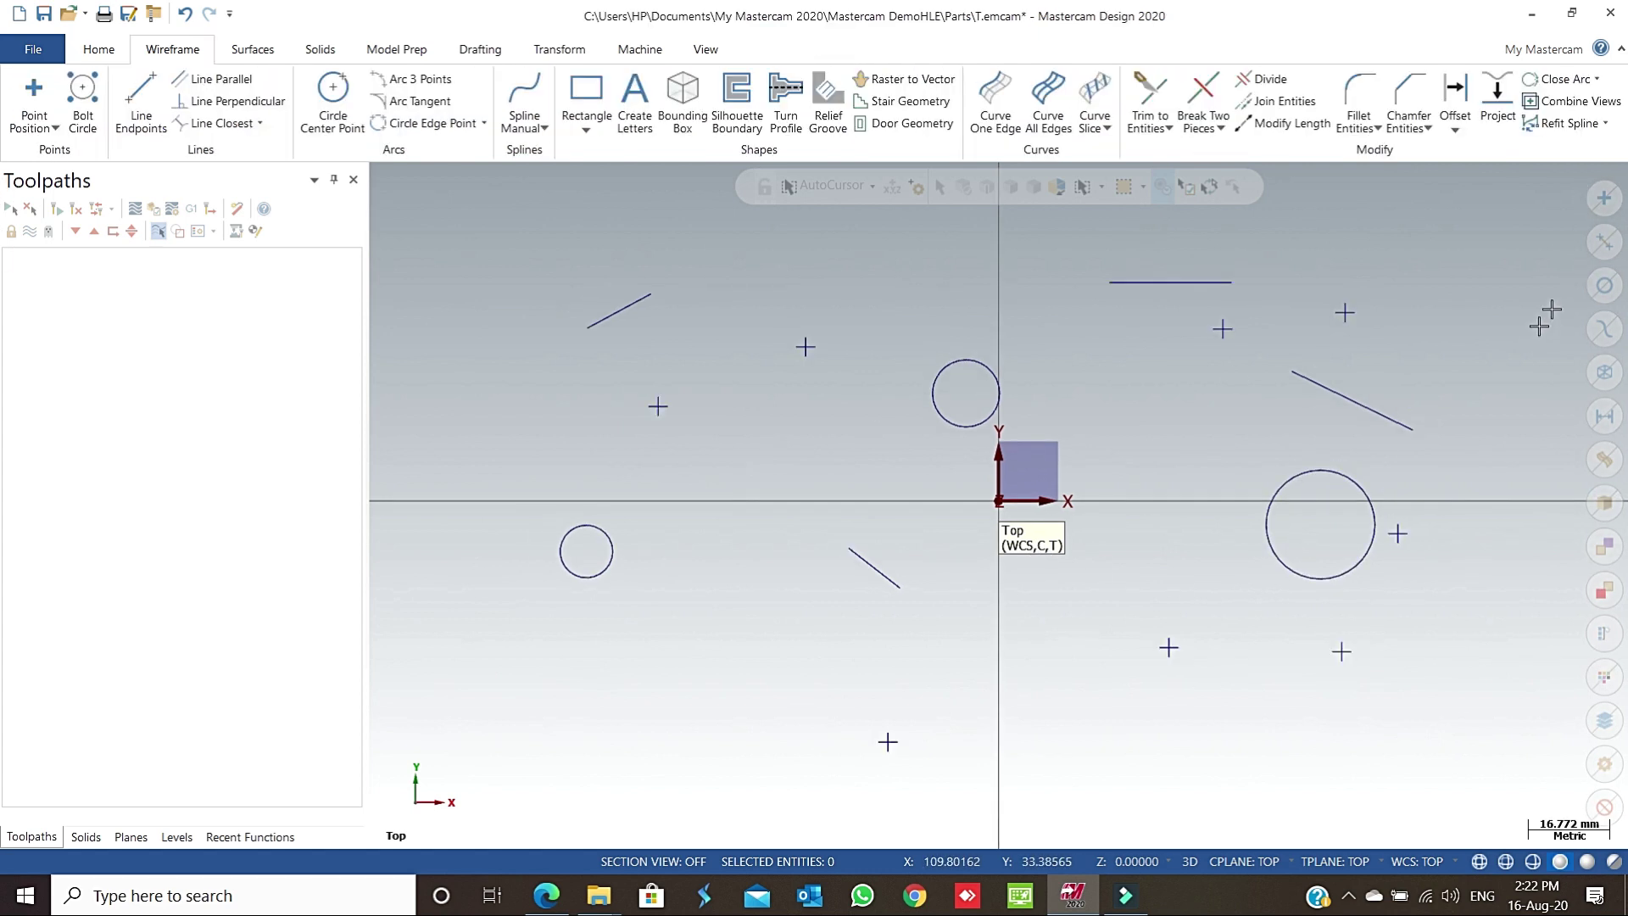
Step: Restrict selection to points only and select the two upper-right points and the one beside the large circle
click(1608, 211)
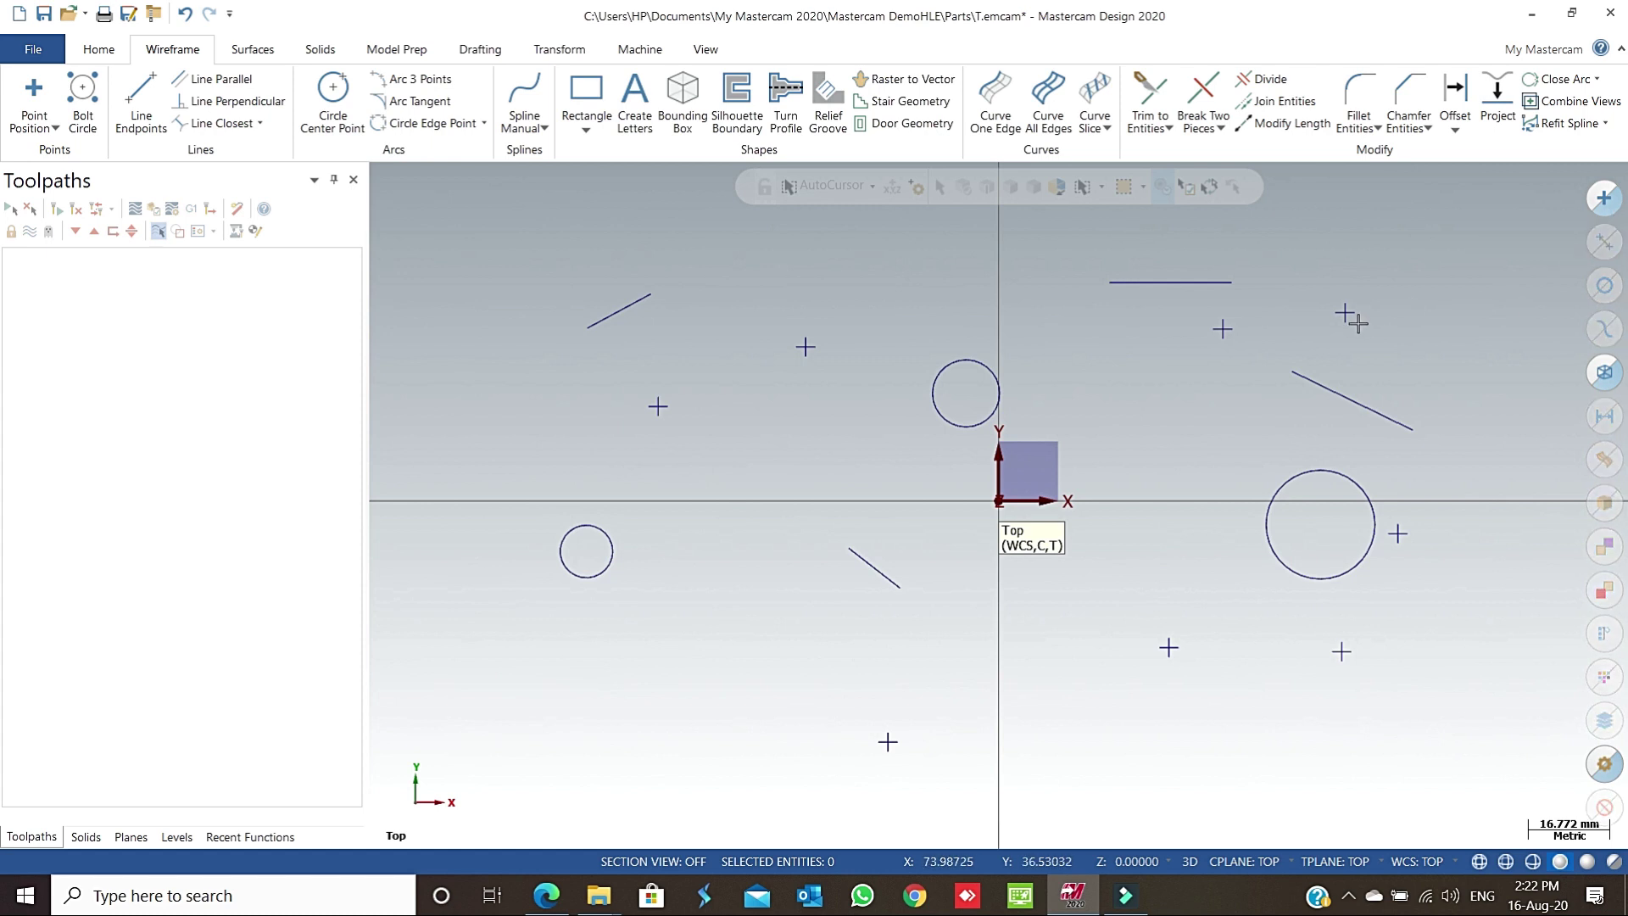
click(1344, 313)
click(1397, 533)
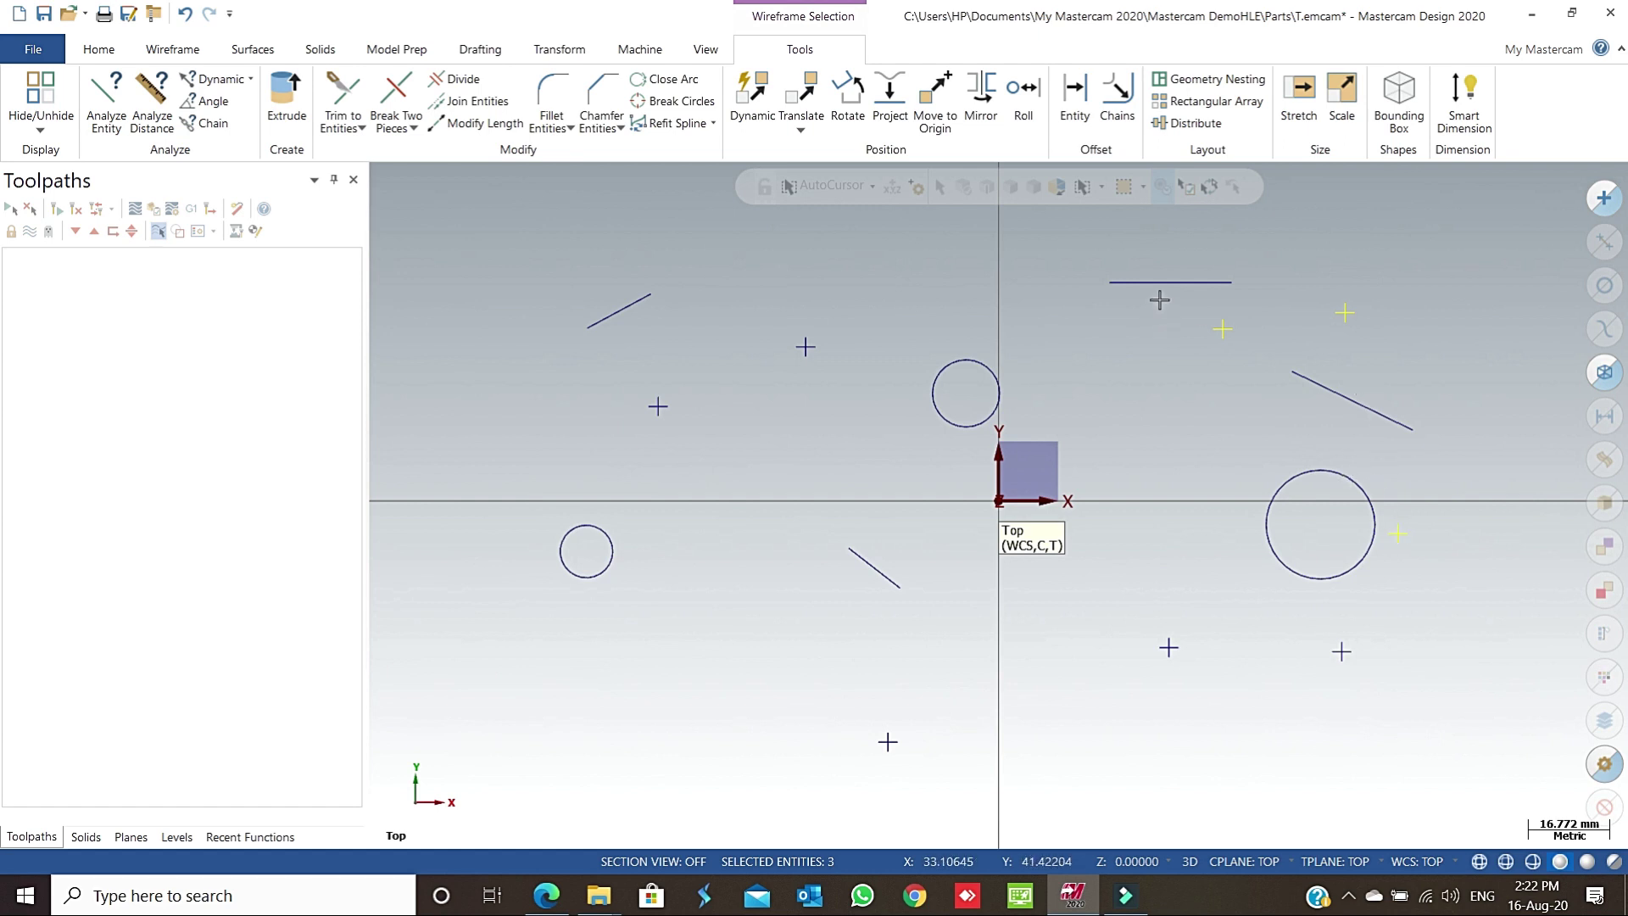
Step: Try picking two circles and the lower line under the points-only restriction, and add the two upper-left points before clearing the selection
click(989, 382)
click(595, 549)
click(858, 563)
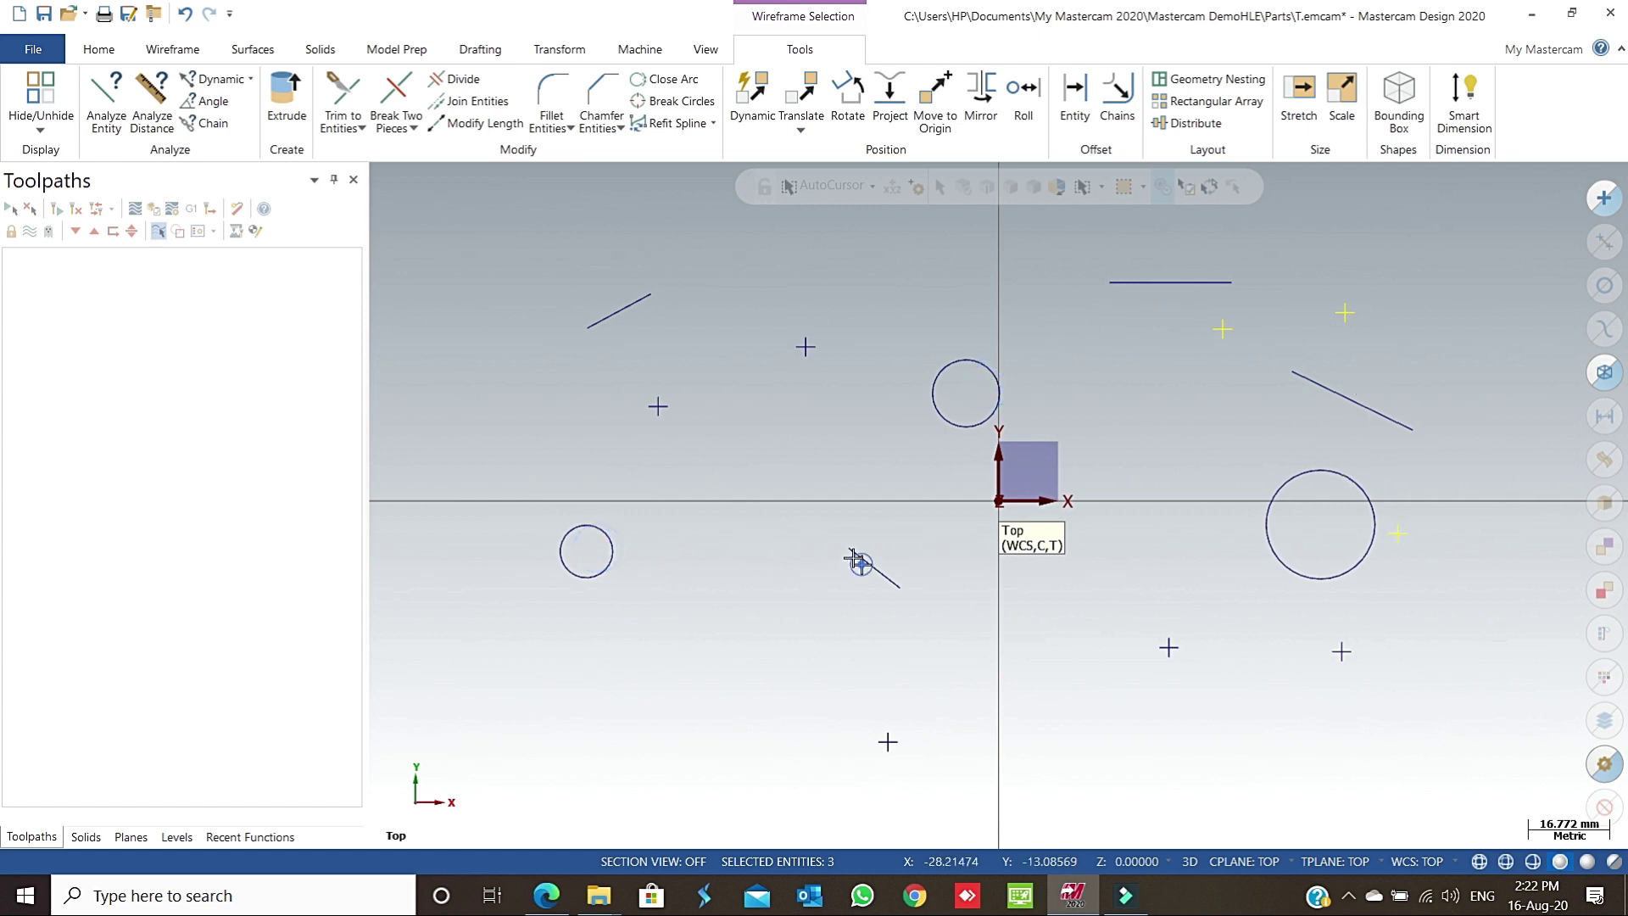
click(663, 412)
click(797, 347)
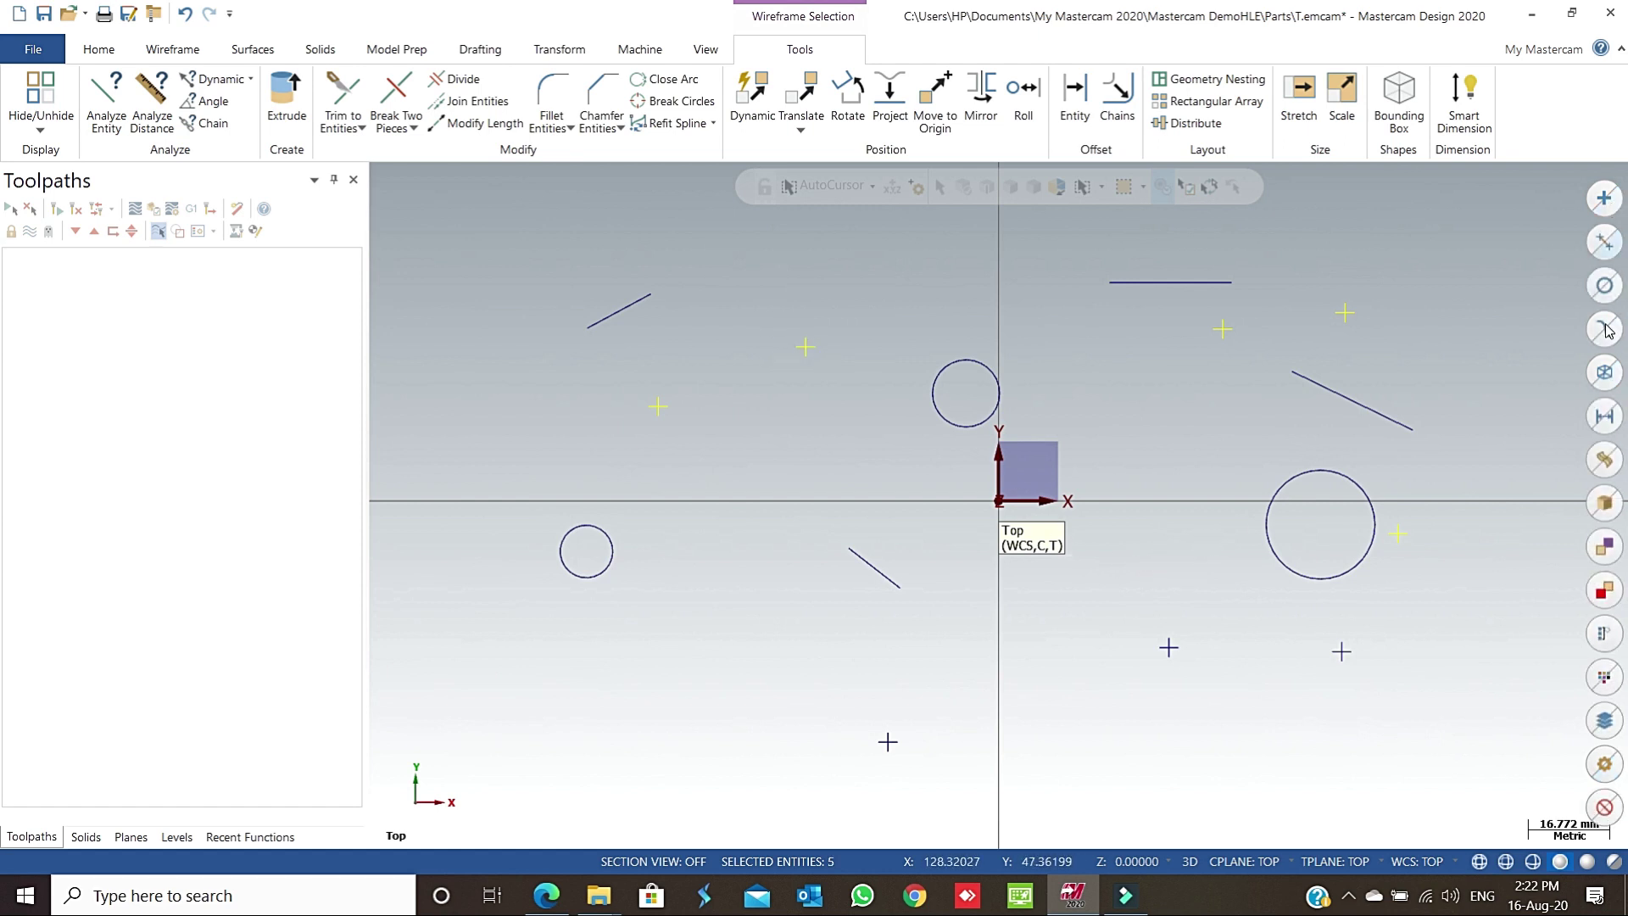
key(Escape)
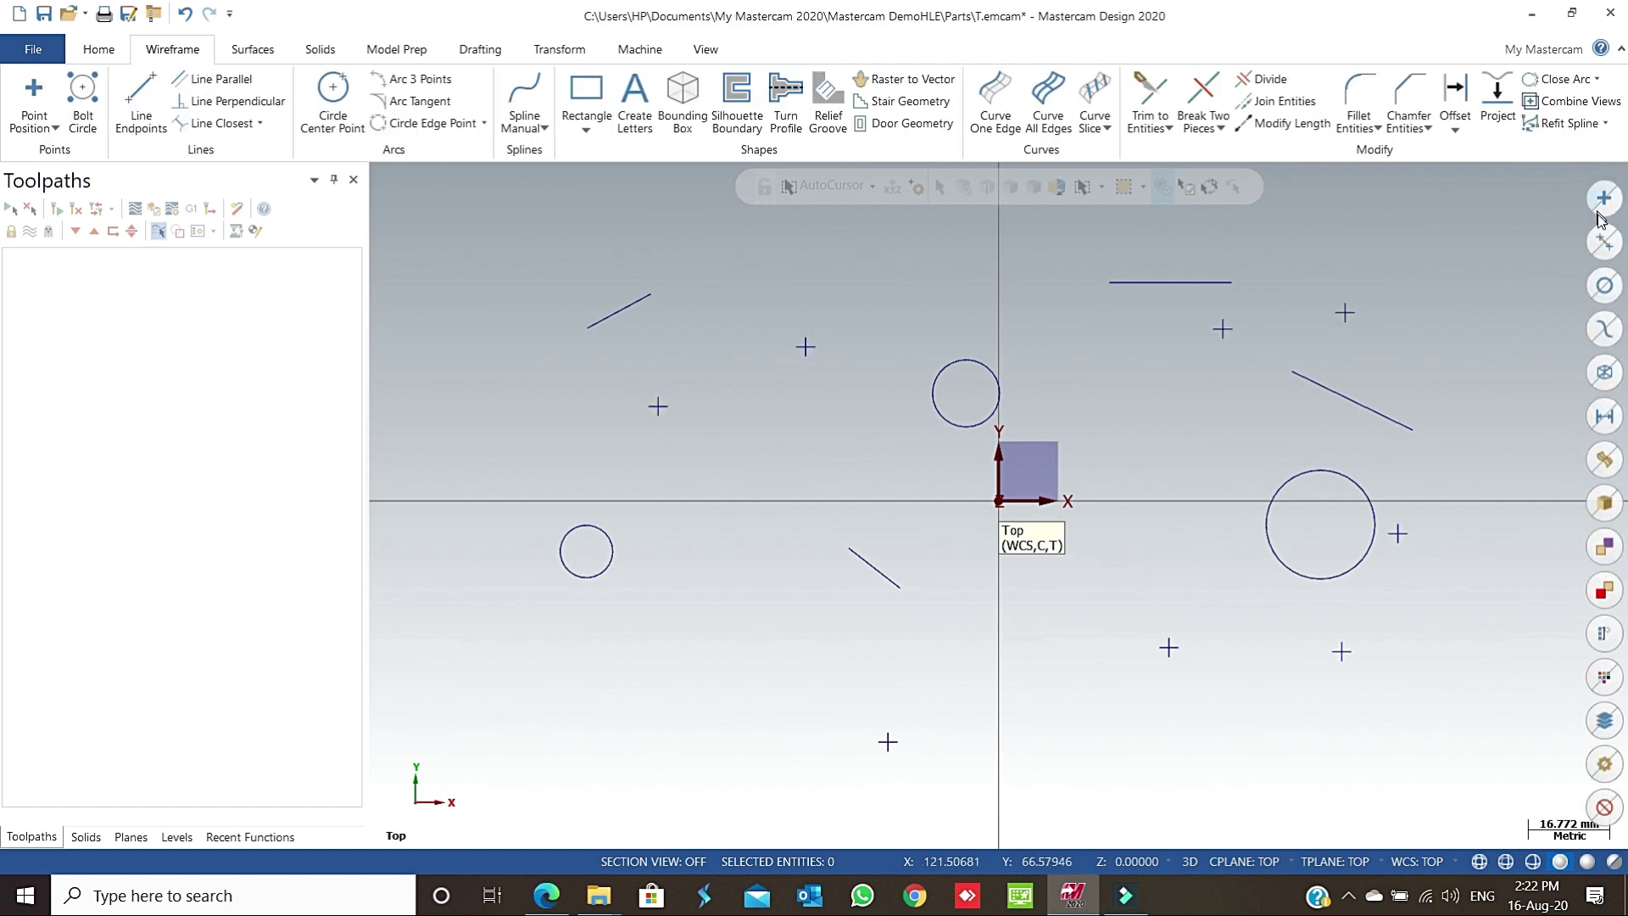
Step: Use the quick masks to select all lines, all arcs and all wireframe entities in turn, clearing the selection after each
click(1604, 238)
key(Escape)
click(1604, 281)
key(Escape)
click(1601, 373)
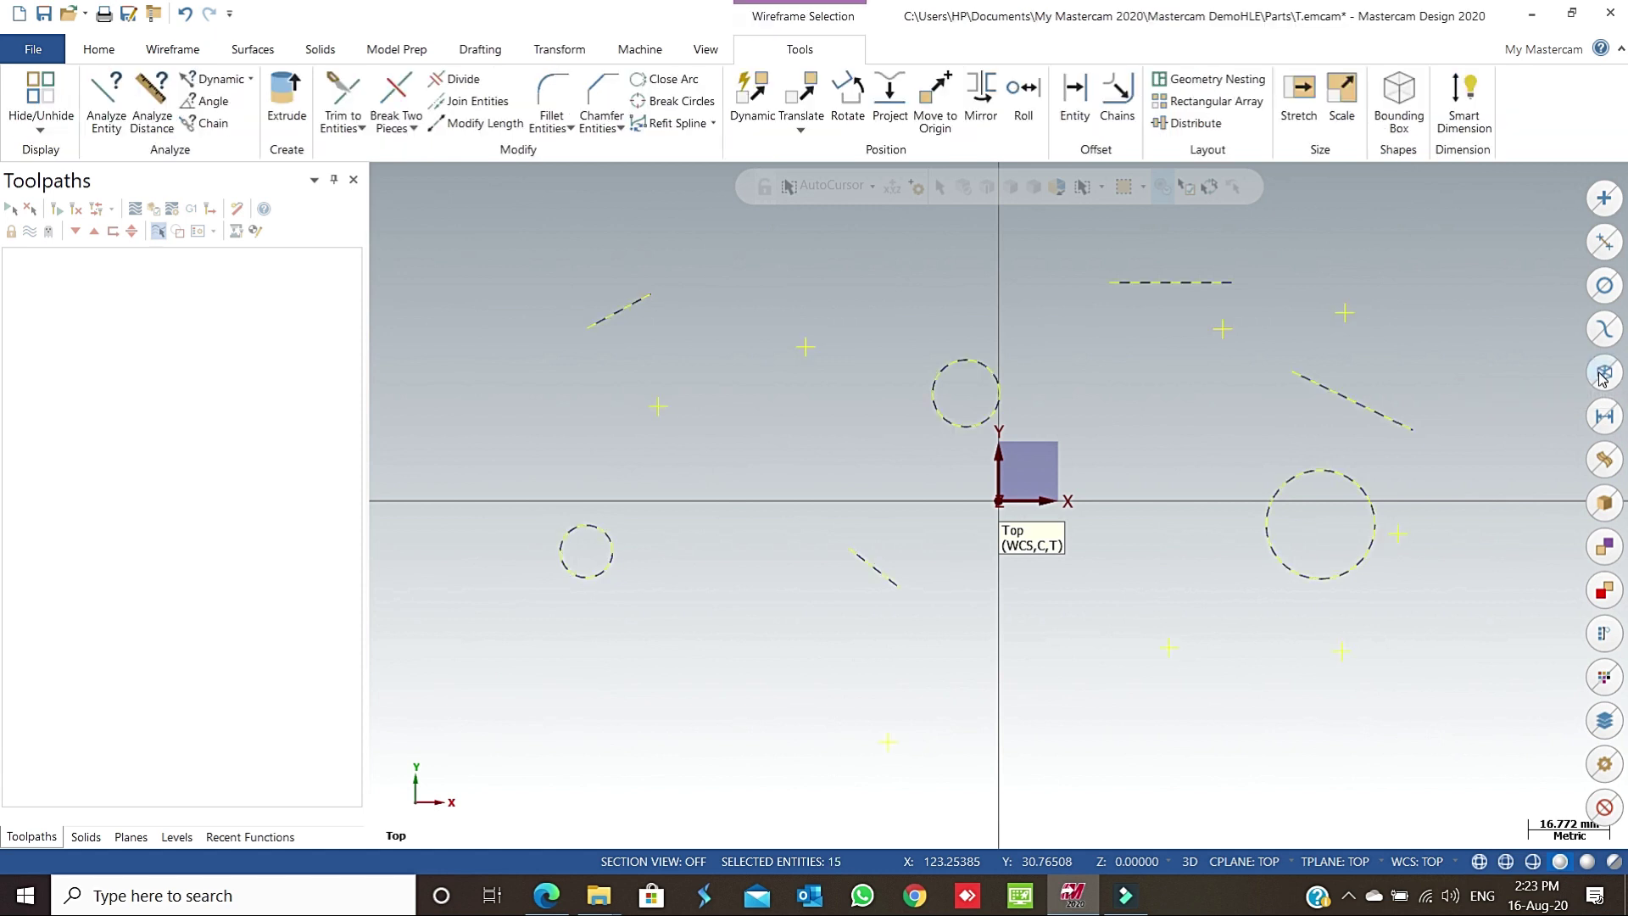
key(Escape)
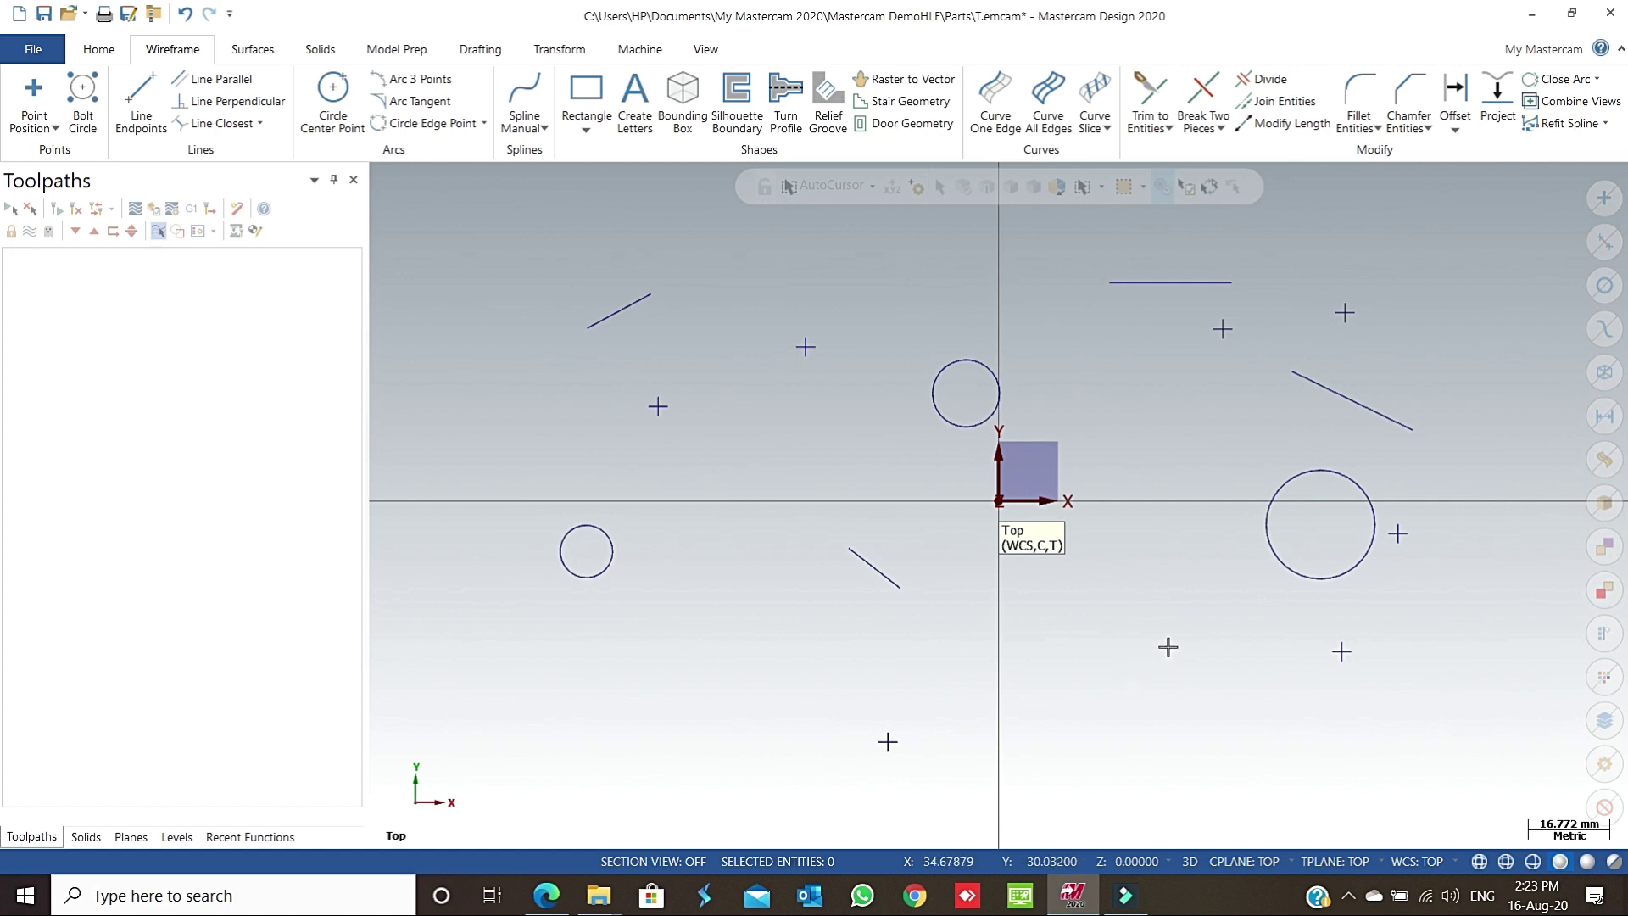
Step: Window-select the upper-left line and its two nearby points, and window-select all of the geometry
scroll(1154, 625, down, 1)
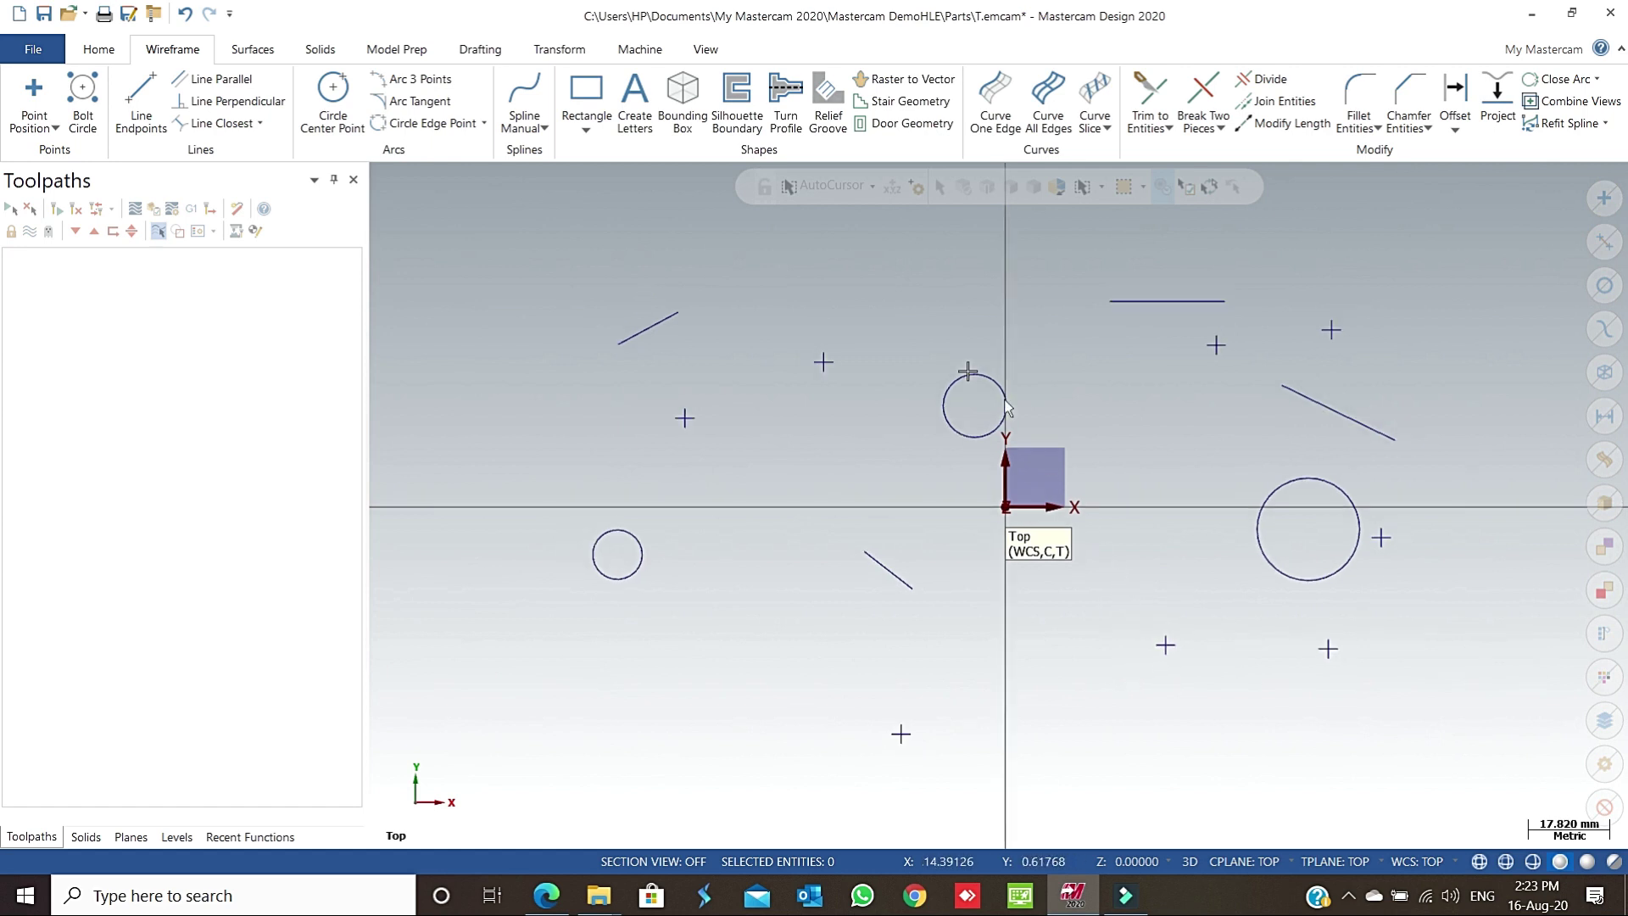
scroll(890, 326, down, 1)
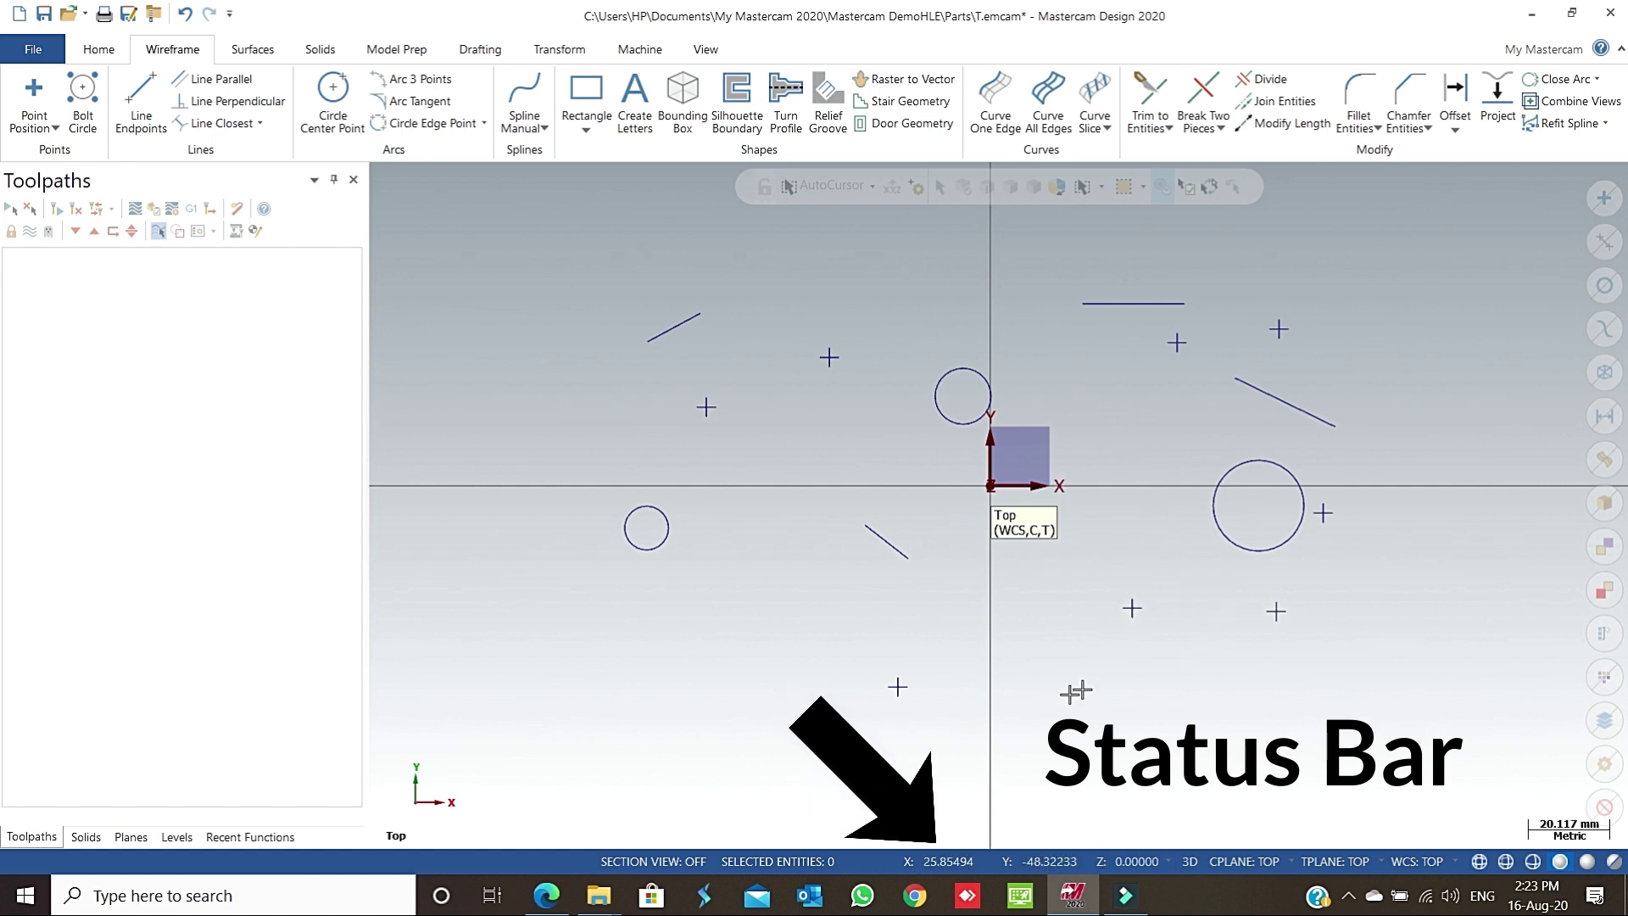
drag(577, 258, 840, 489)
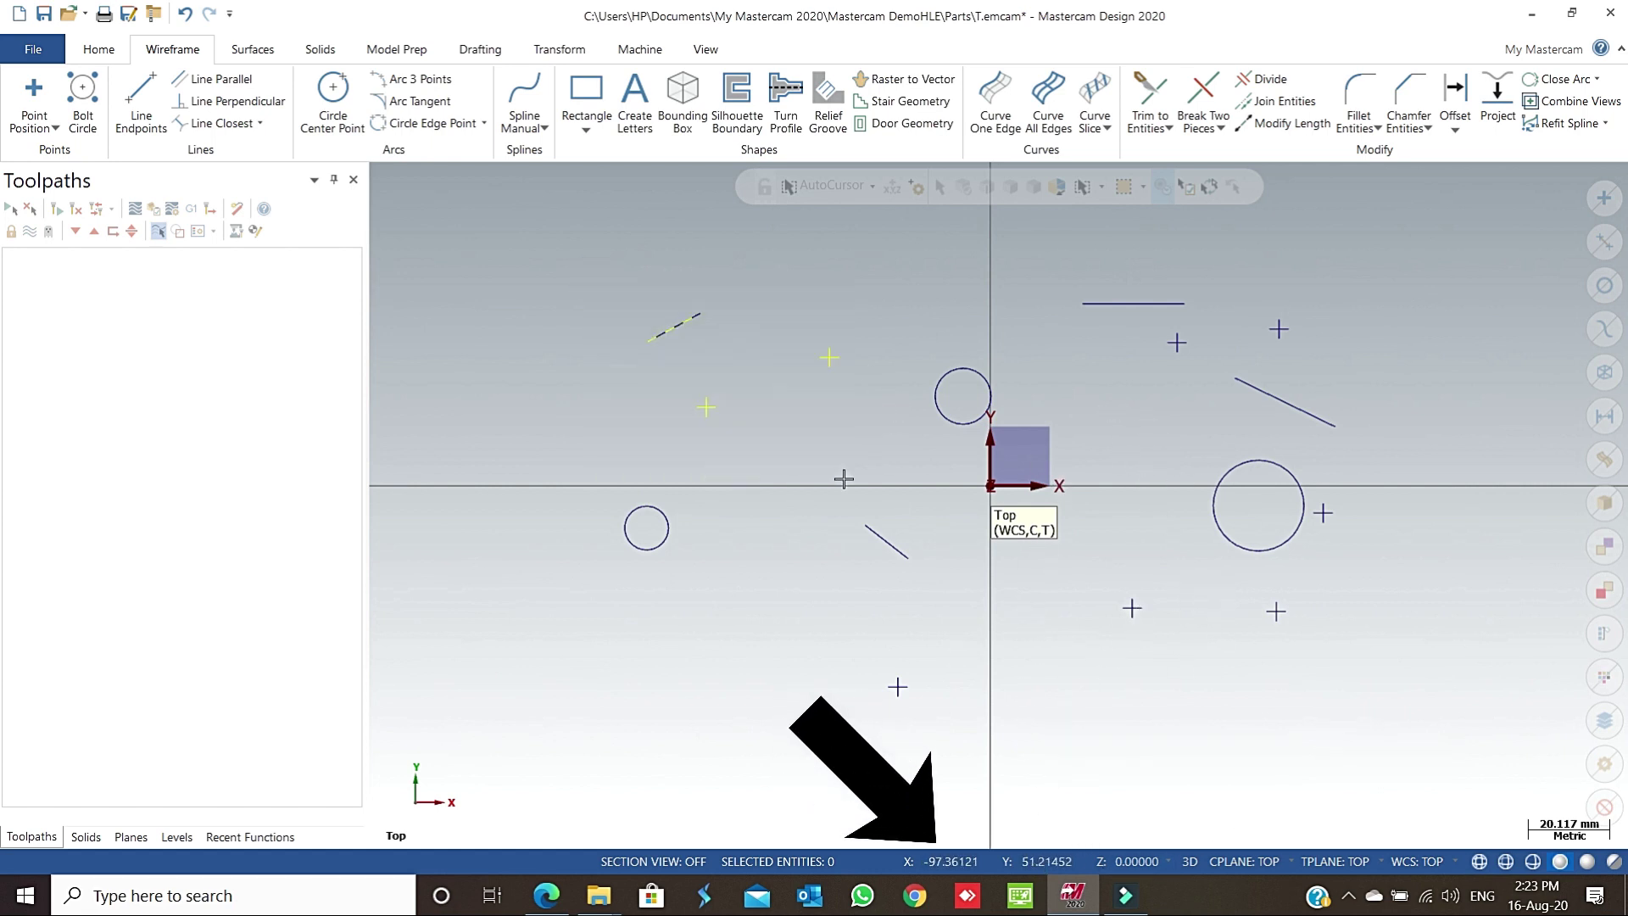
drag(557, 260, 1428, 712)
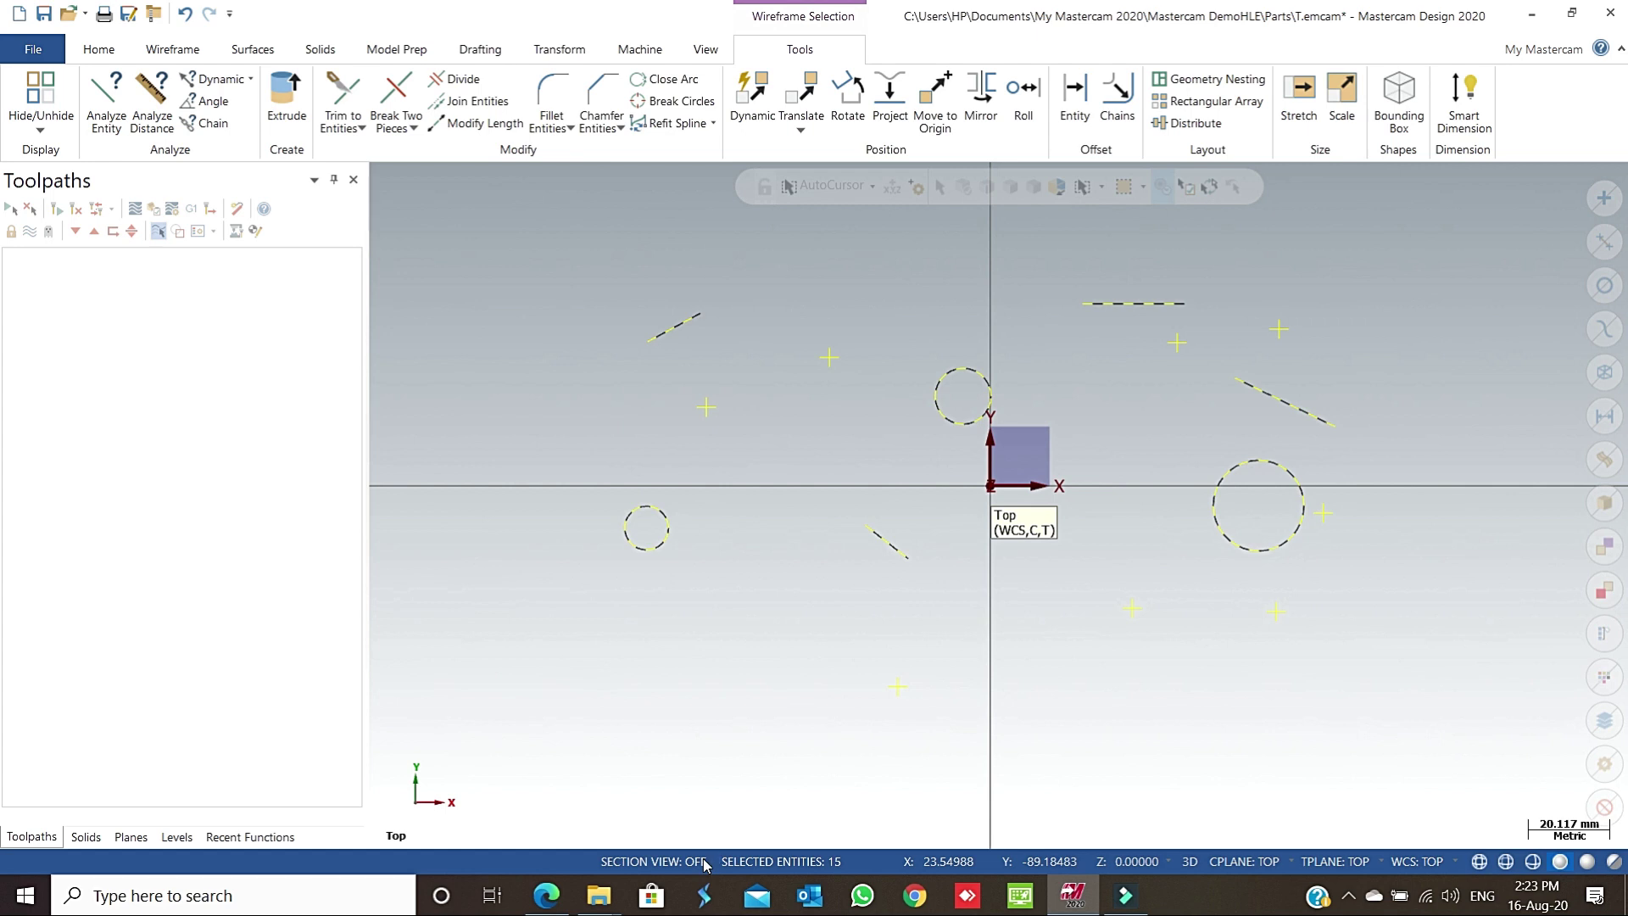
Step: Examine the Z depth, 2D/3D mode and construction plane settings without changing them, and clear the selection
click(1128, 861)
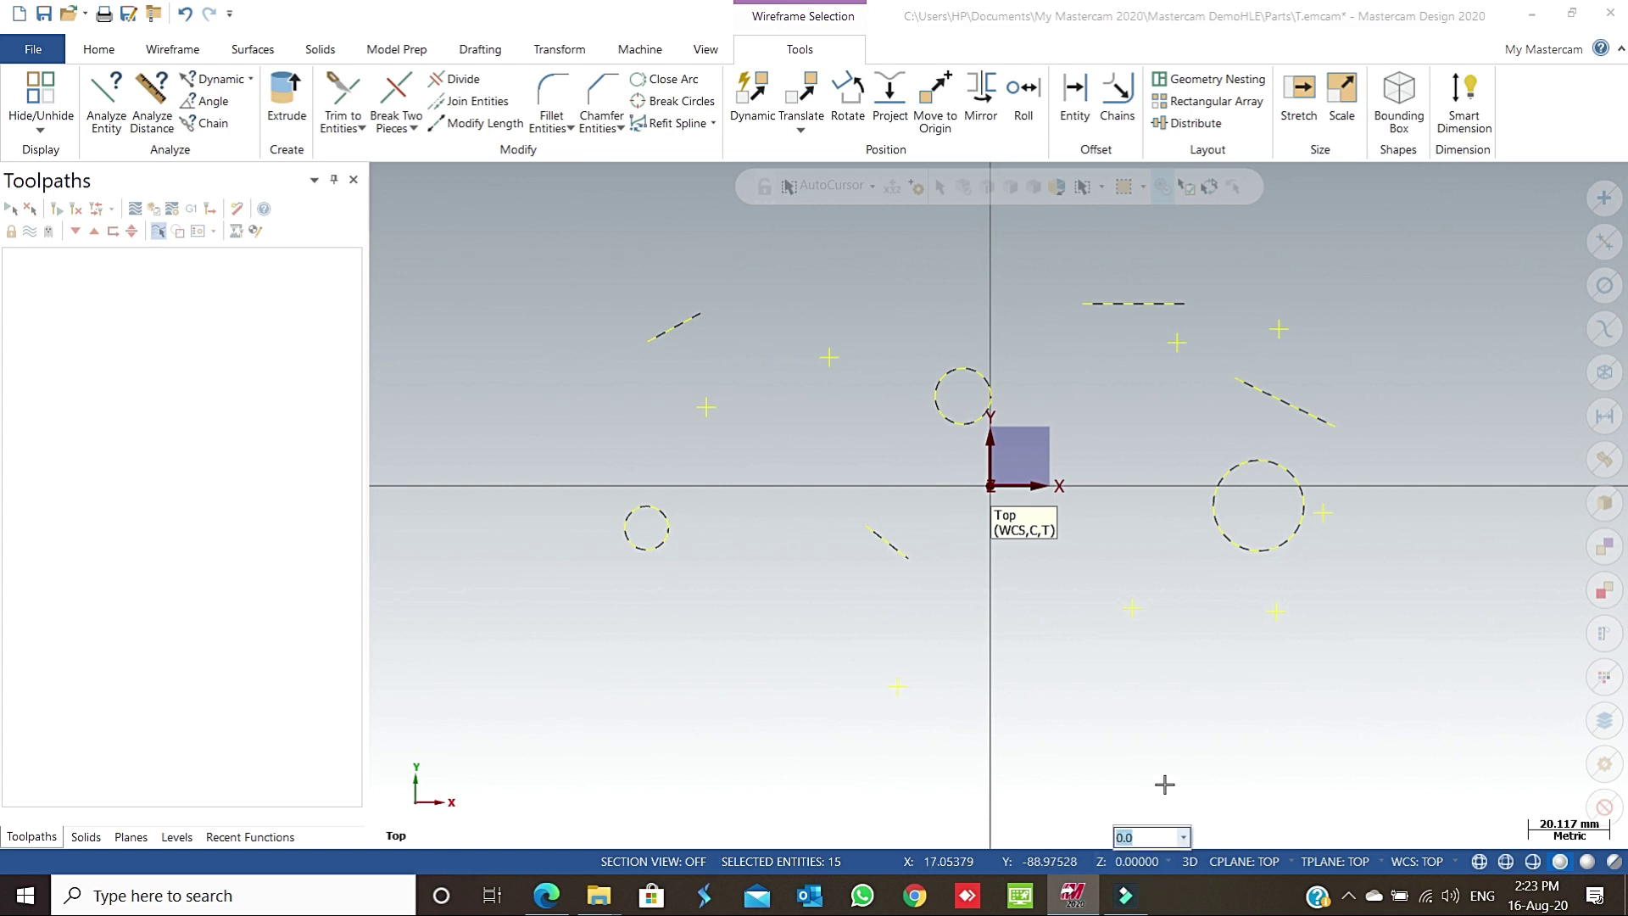
click(1189, 861)
click(1188, 861)
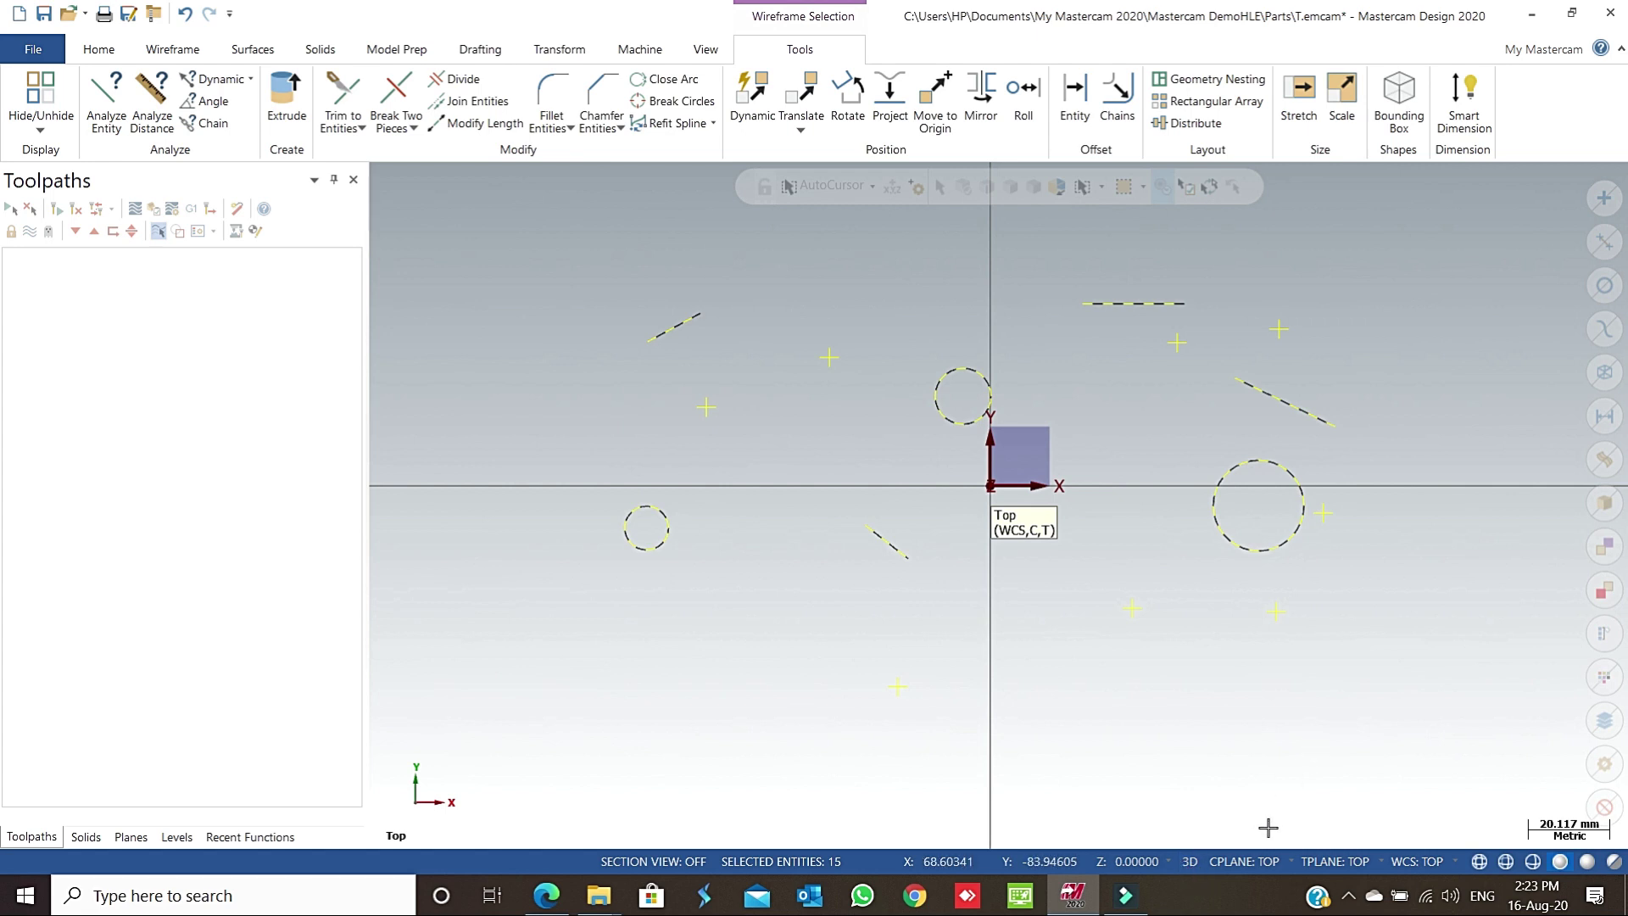
click(1264, 861)
click(1508, 792)
key(Escape)
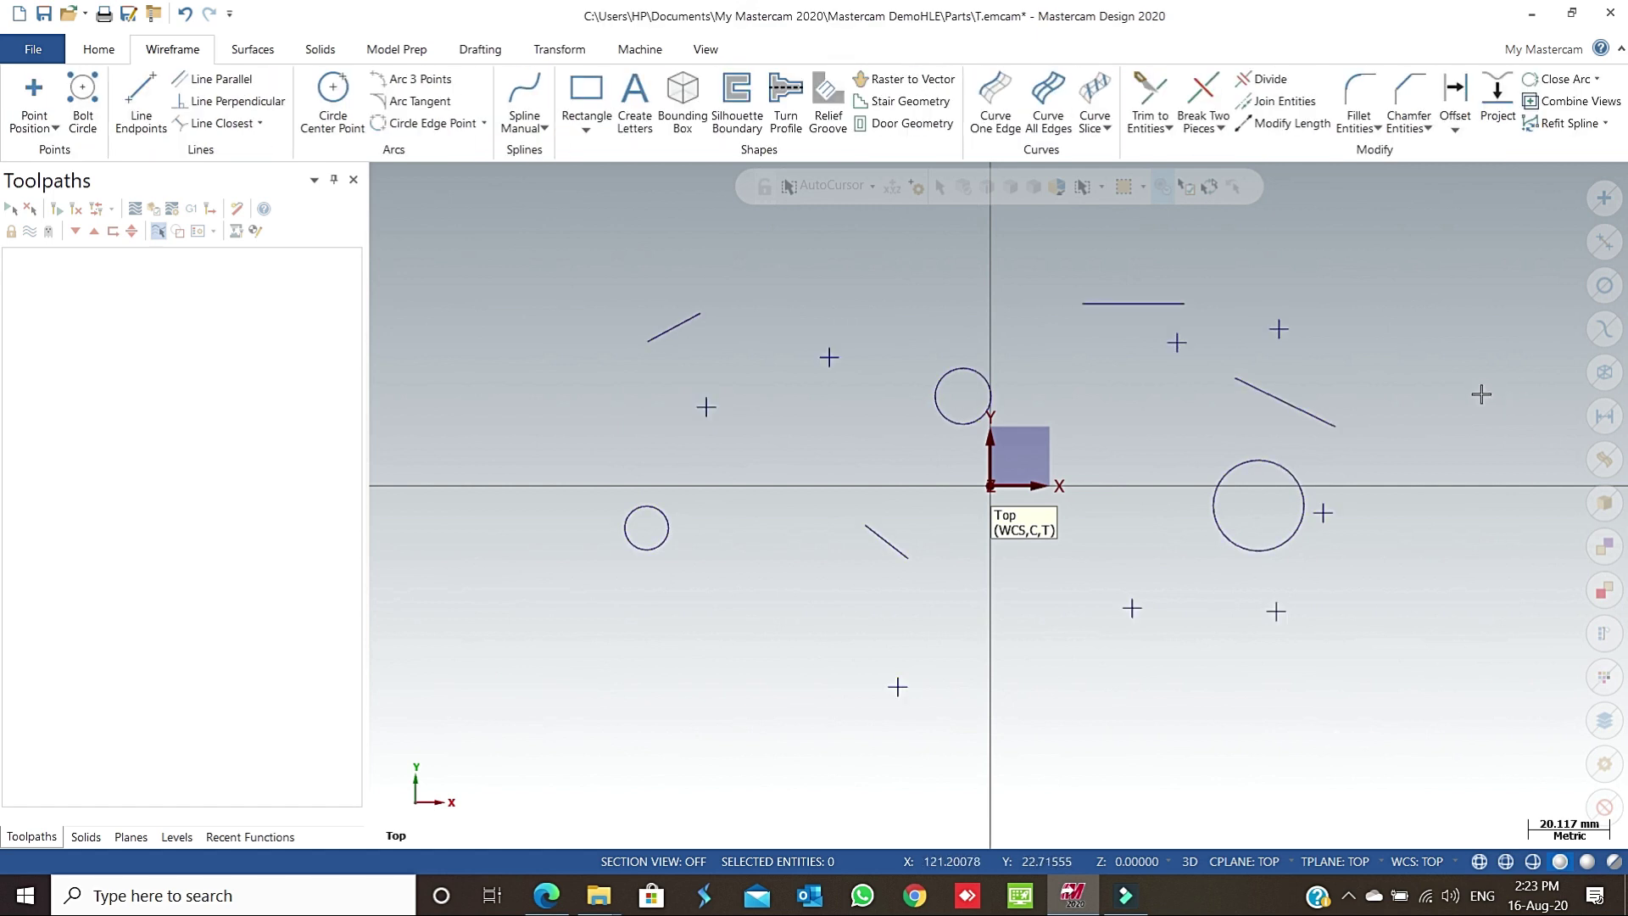
Step: Select the two upper-right lines, the large circle and the circle above the origin, clear them, and reselect and clear only the latter circle
click(1302, 413)
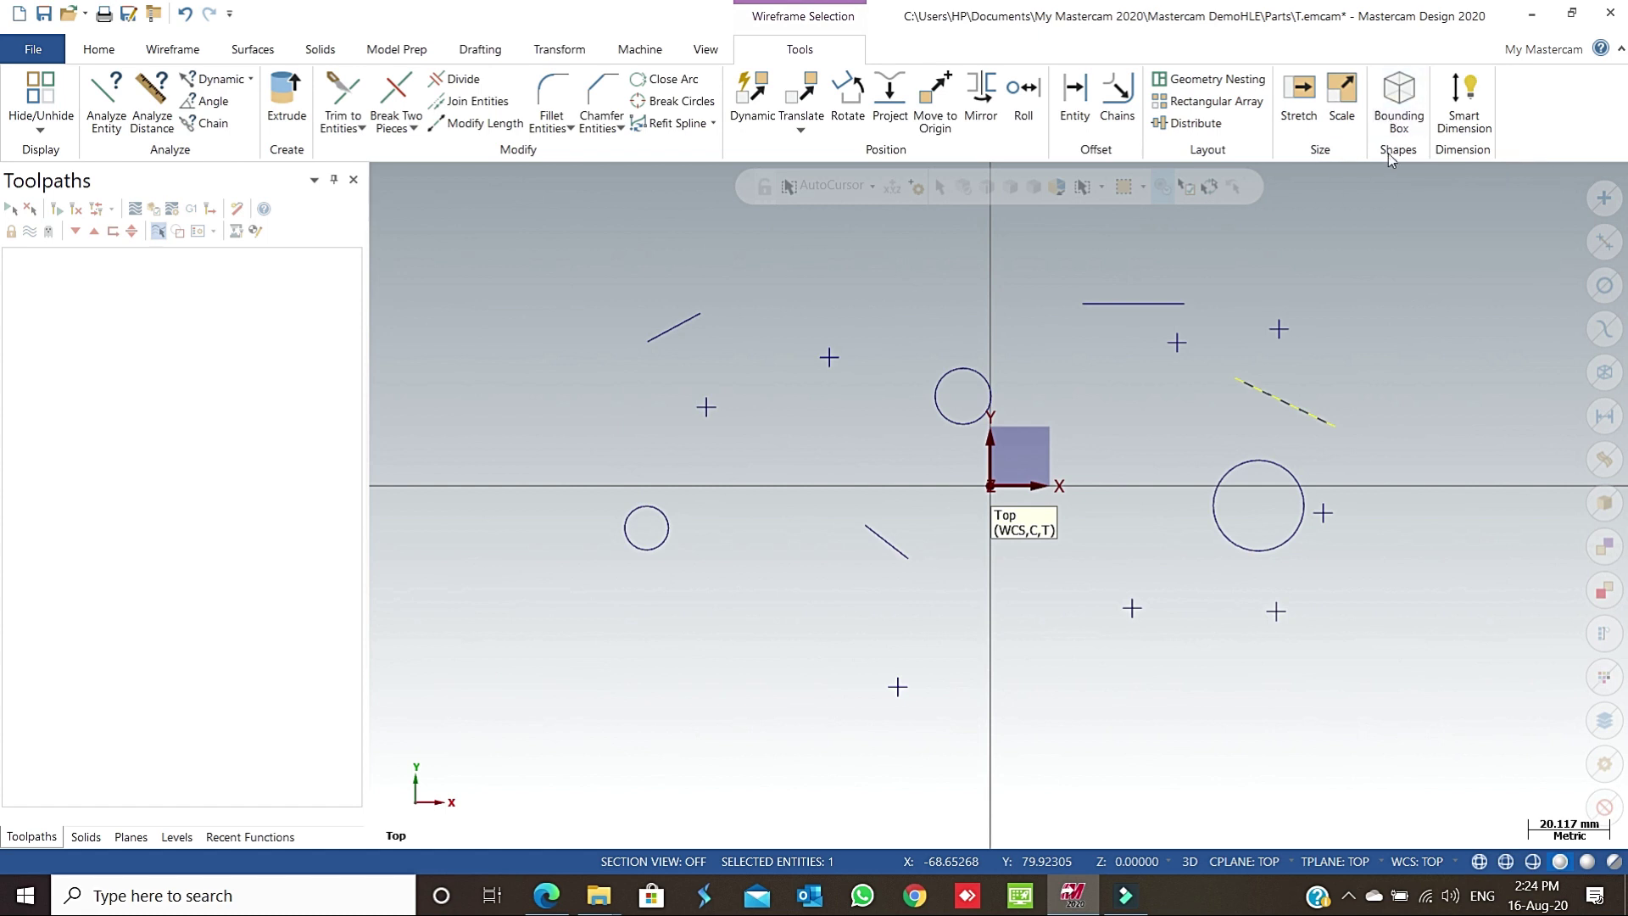
click(990, 396)
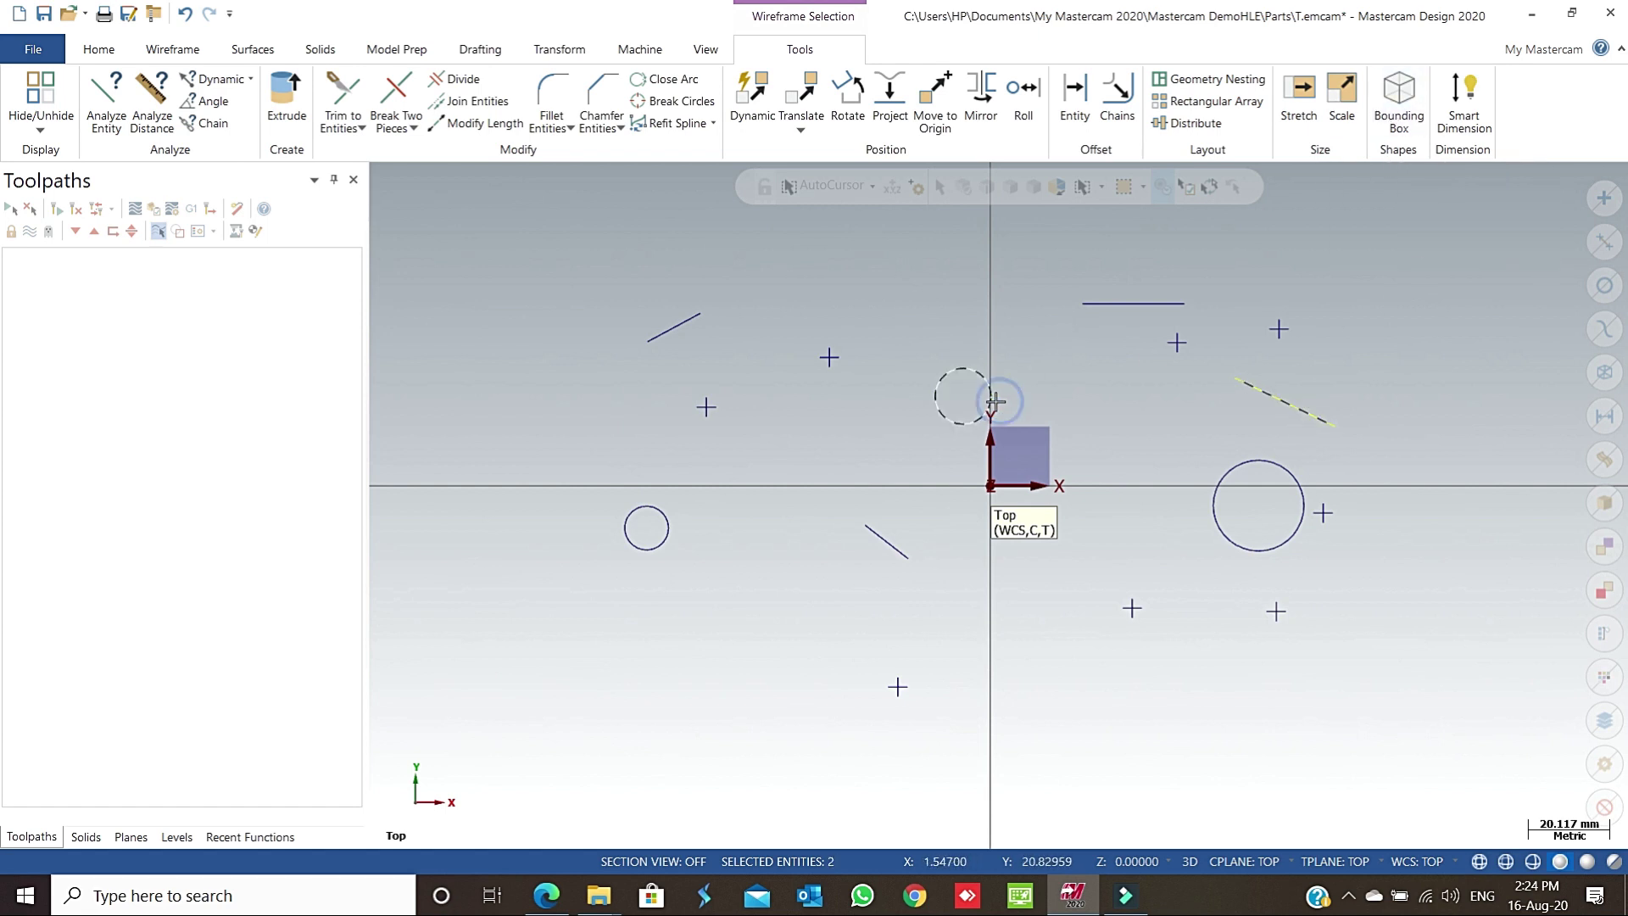
click(1205, 479)
click(1148, 299)
key(Escape)
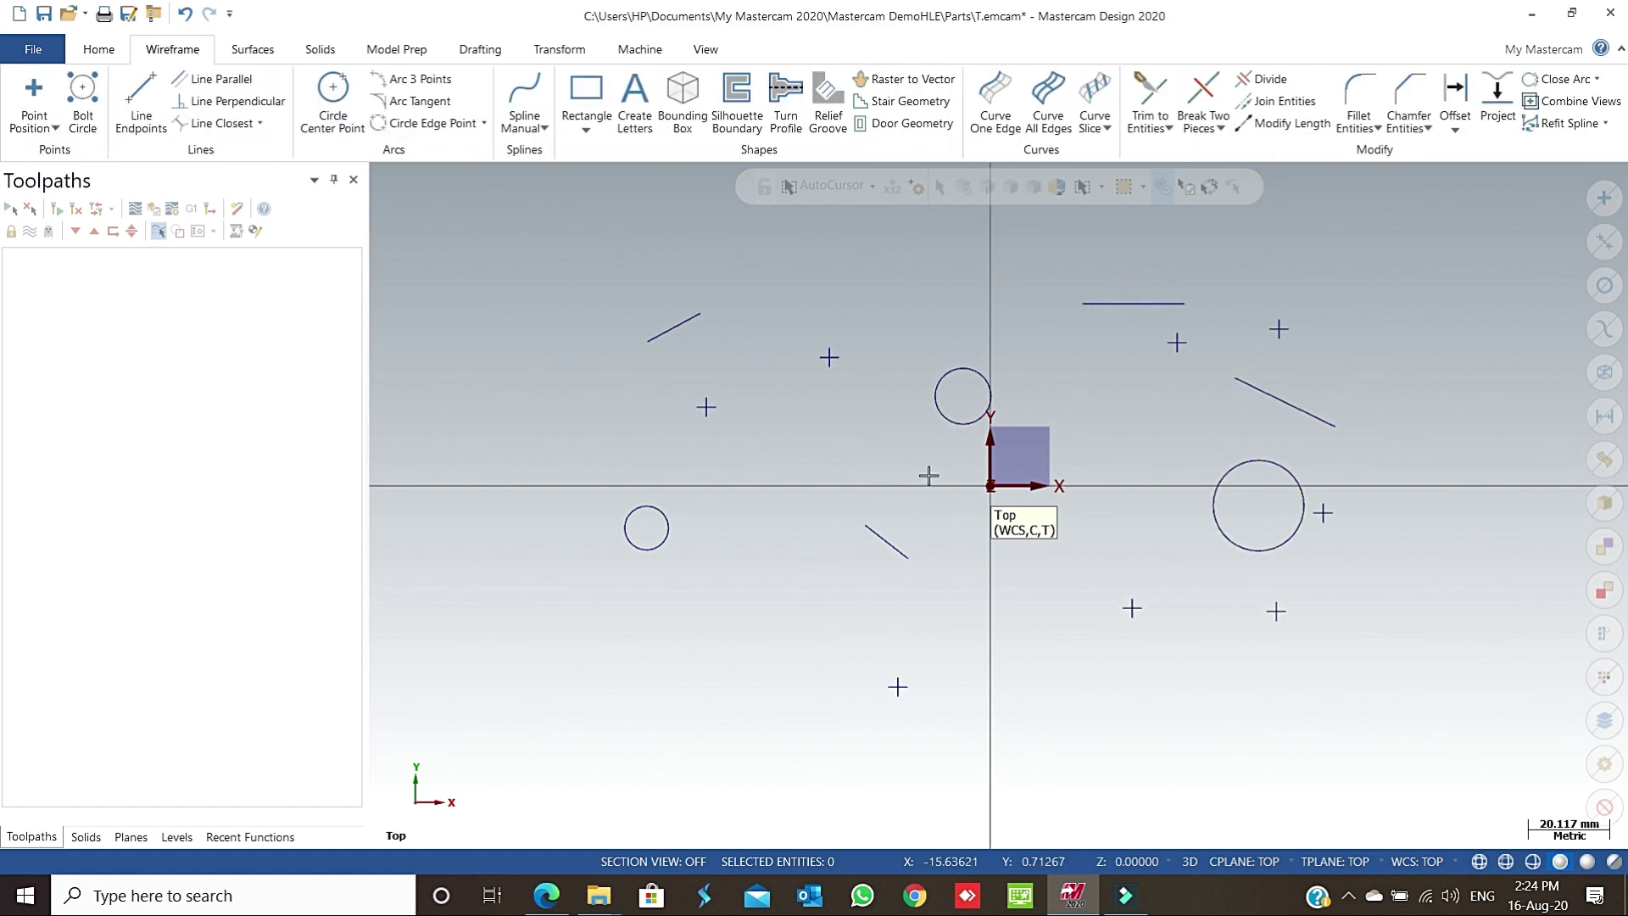
click(955, 419)
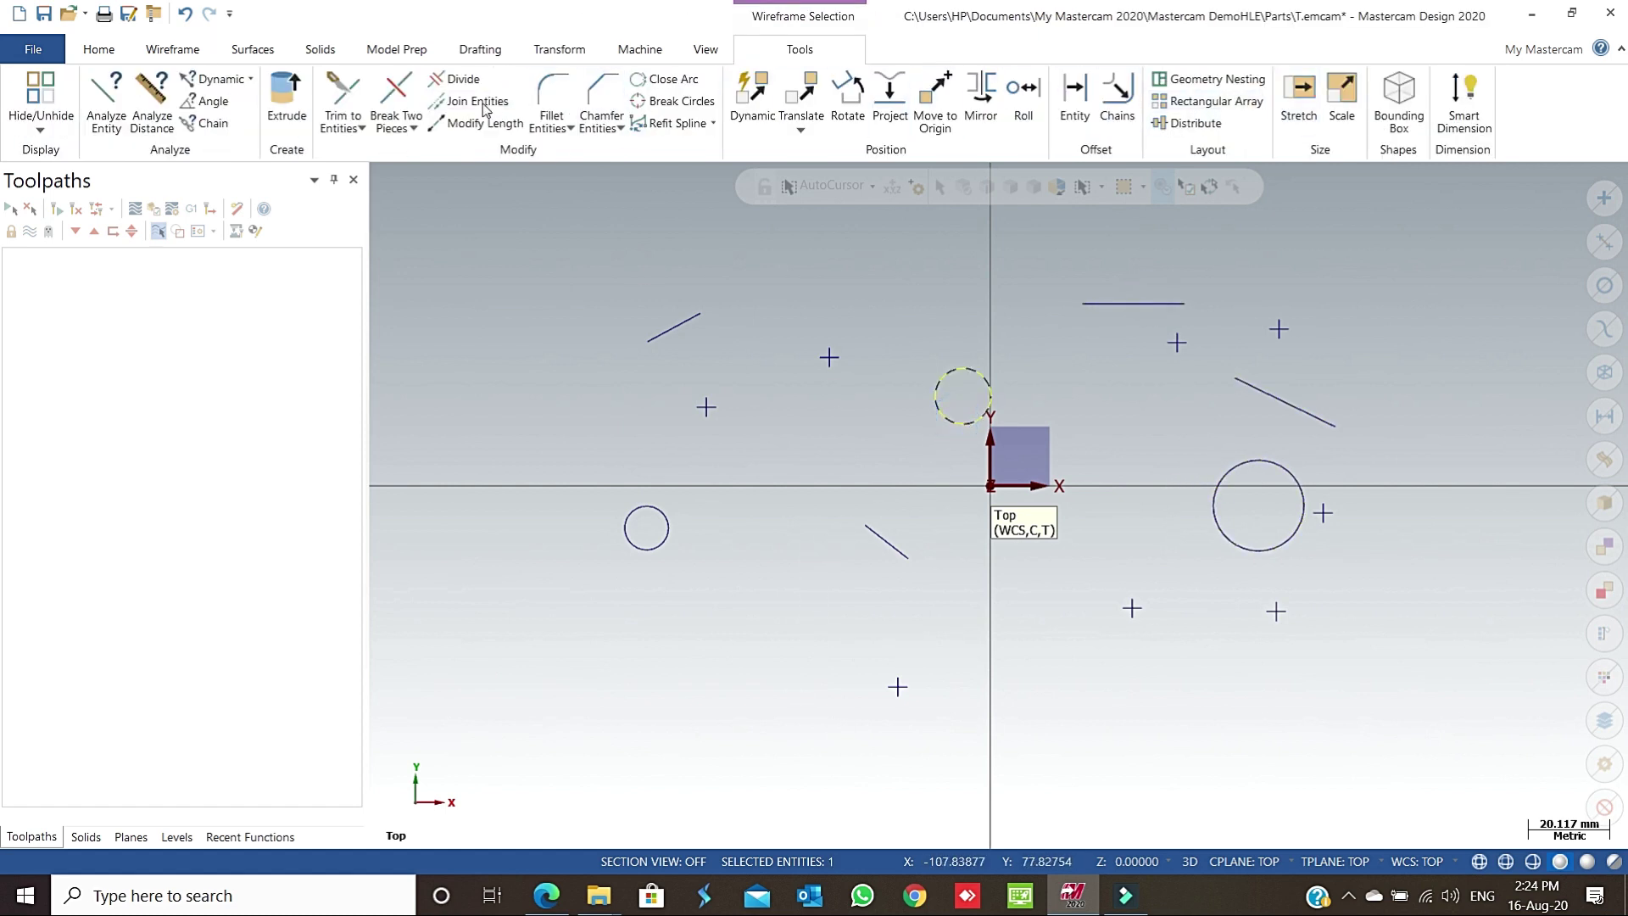
key(Escape)
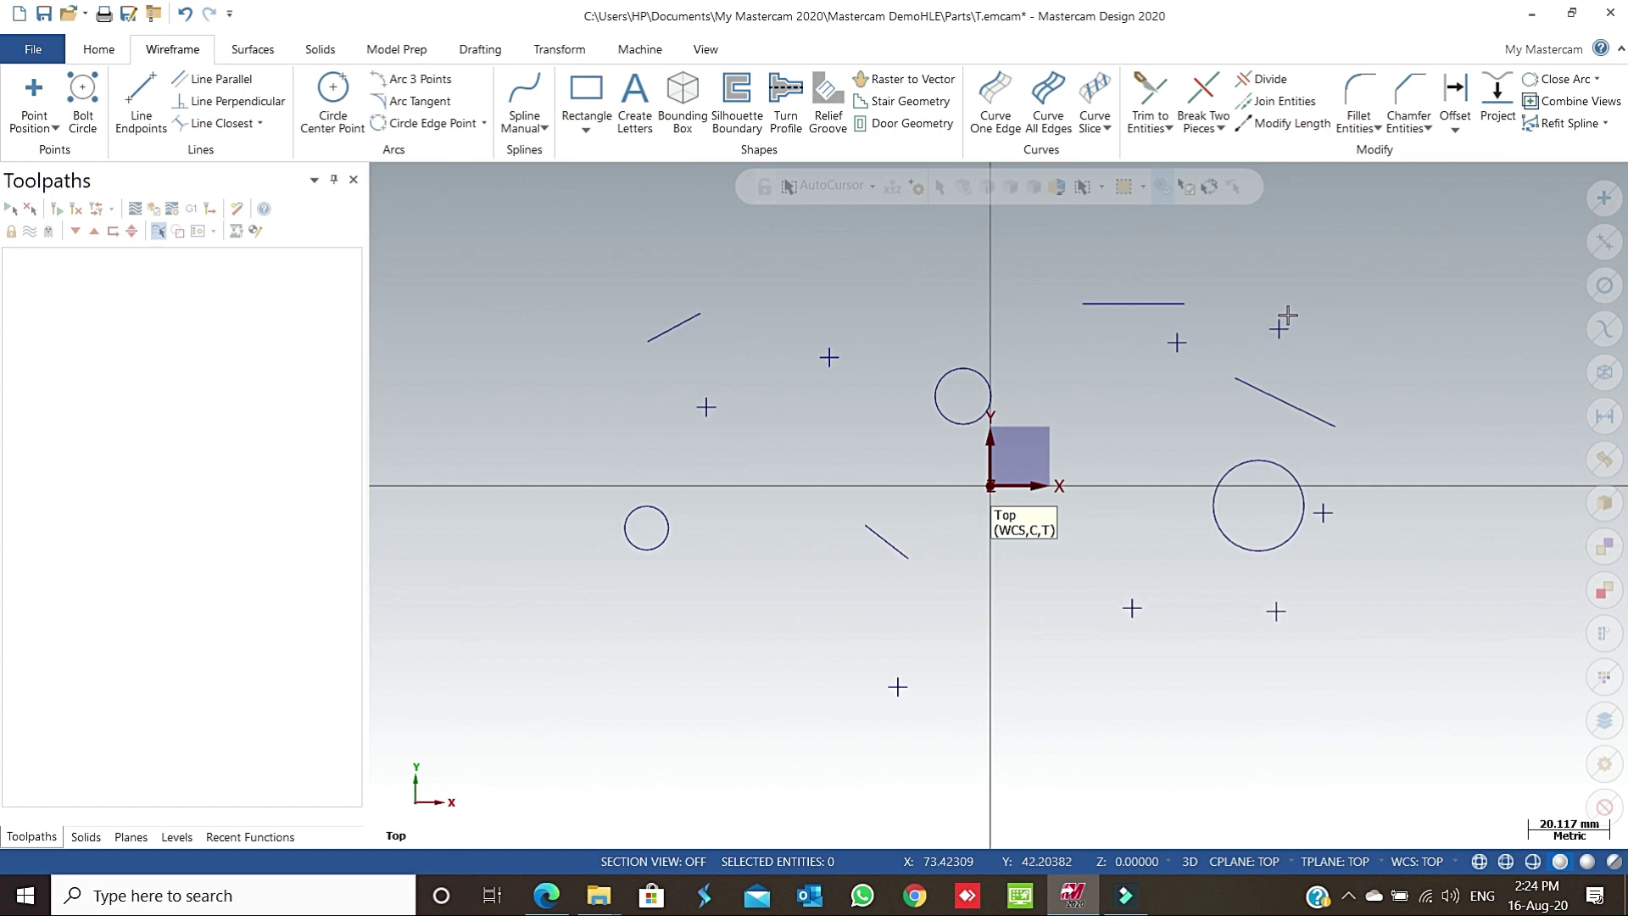